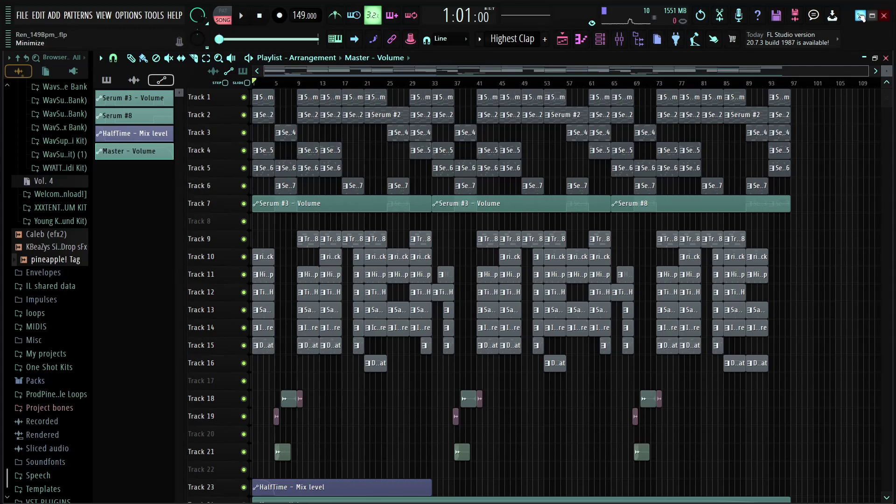
Step: Minimize FL Studio so Chrome's empty new tab page shows
left_click(860, 17)
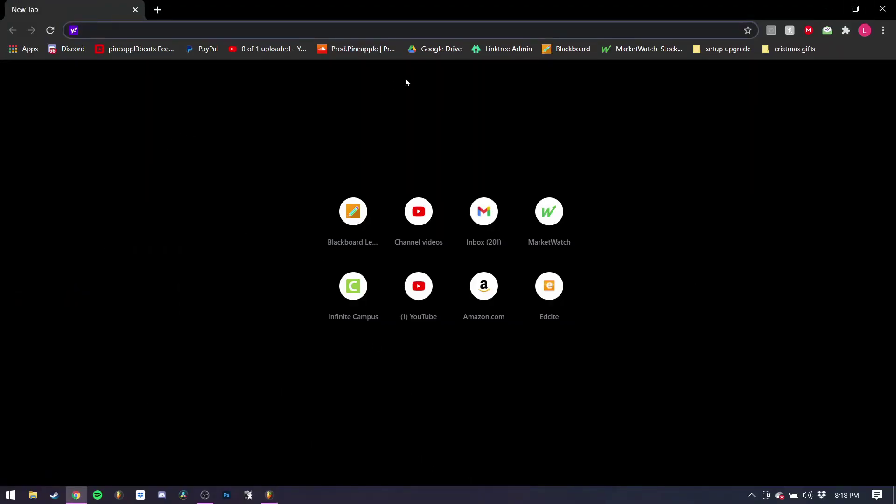
Step: Load giphy.com and search GIPHY for 'vapor wave' GIFs
type("giphy.com")
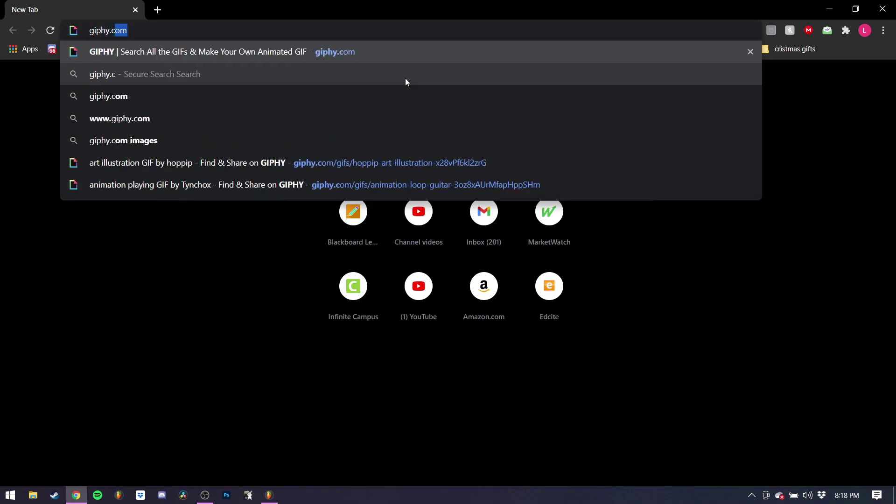
key("Return")
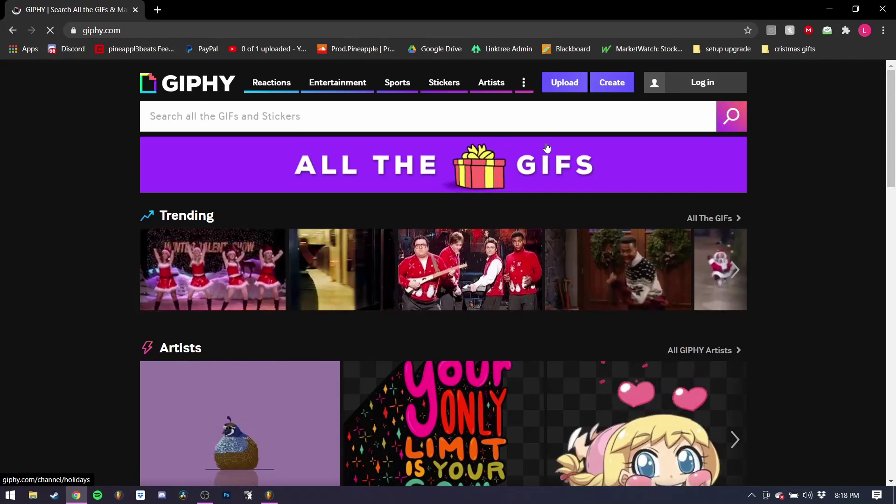
type("vop")
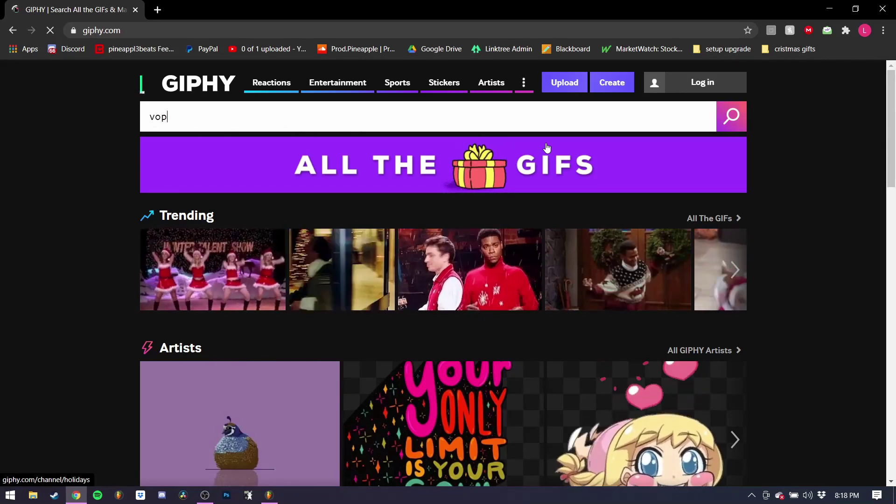
key("BackSpace")
key("BackSpace")
type("a")
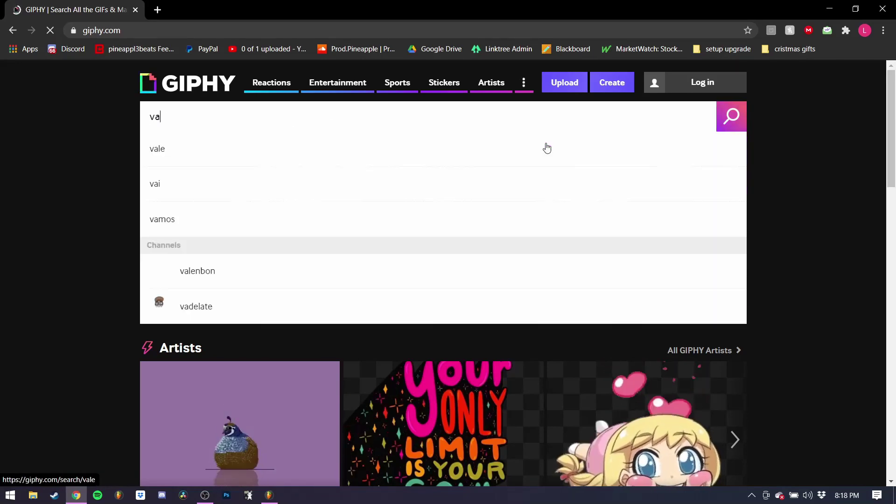
type("por wa")
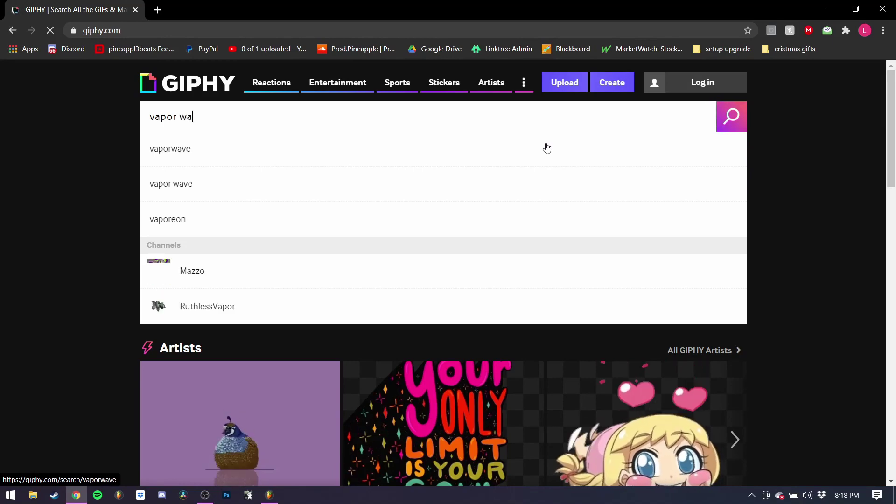
type("ve")
key("Return")
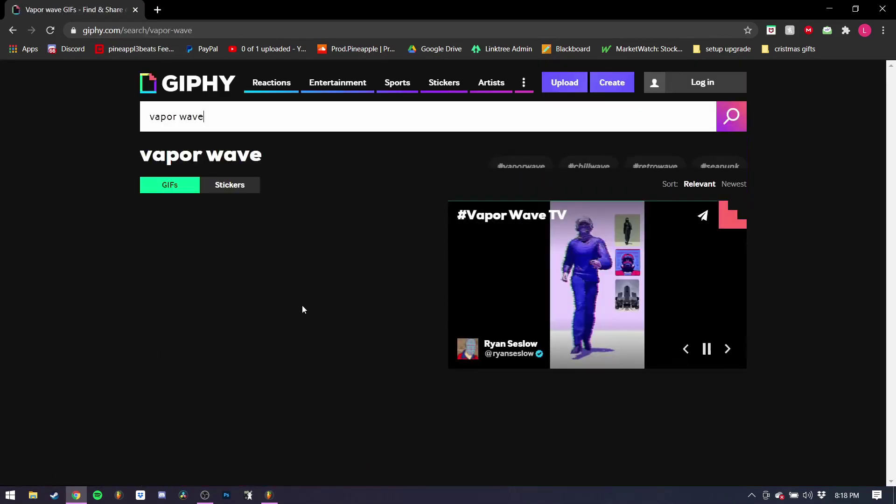
Step: Scroll through the vapor wave results to find the rainbow eyeball GIF
scroll(303, 309, "down", 7)
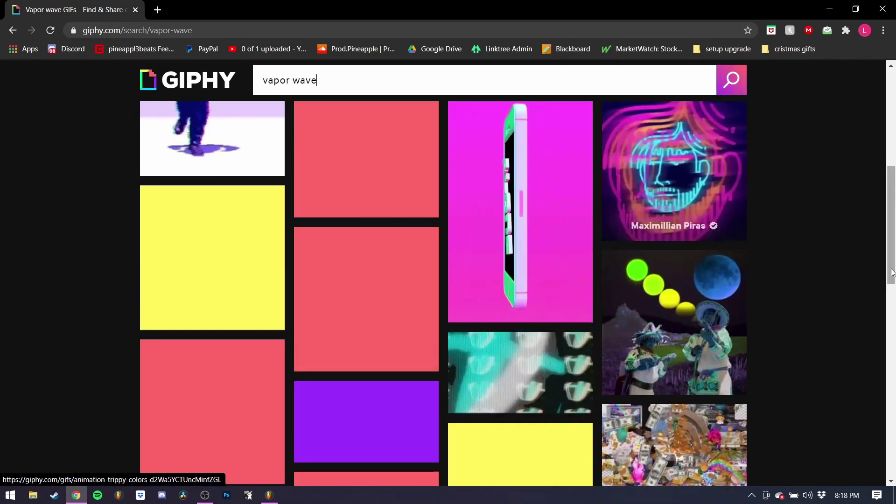
scroll(870, 267, "down", 5)
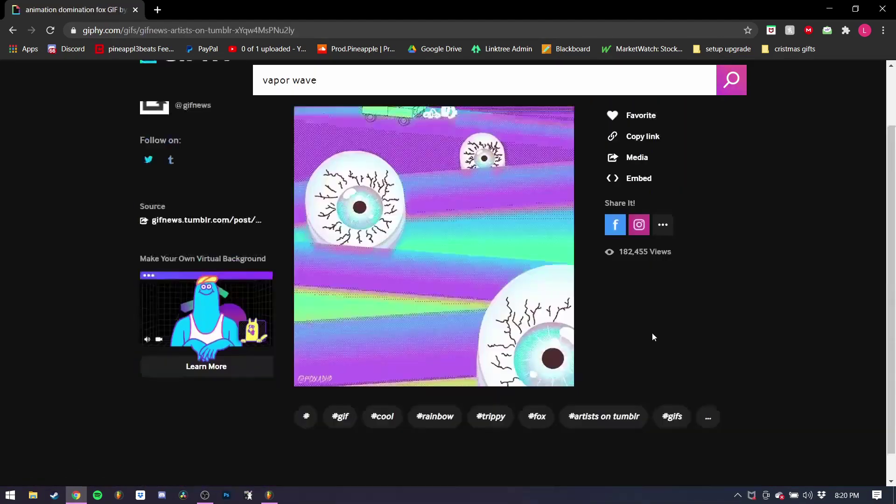
scroll(652, 336, "up", 1)
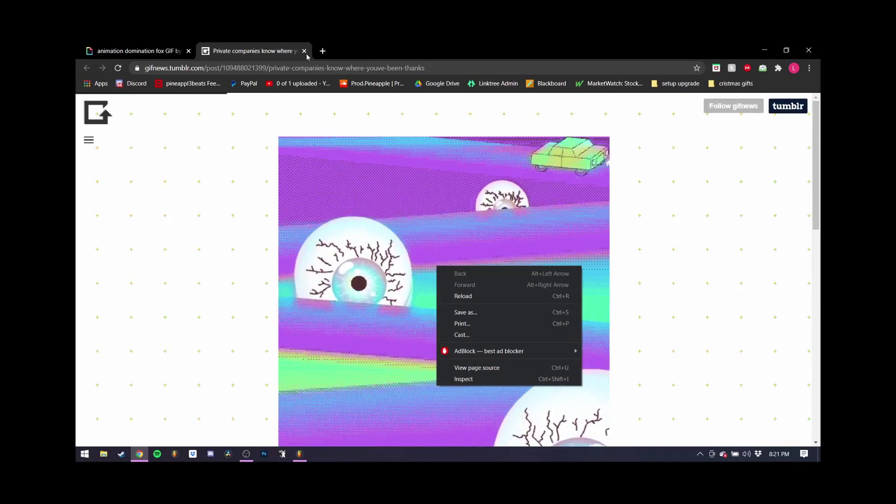
Step: Close the tumblr tab, then save the eyeball GIF to the Desktop named 'example'
left_click(305, 52)
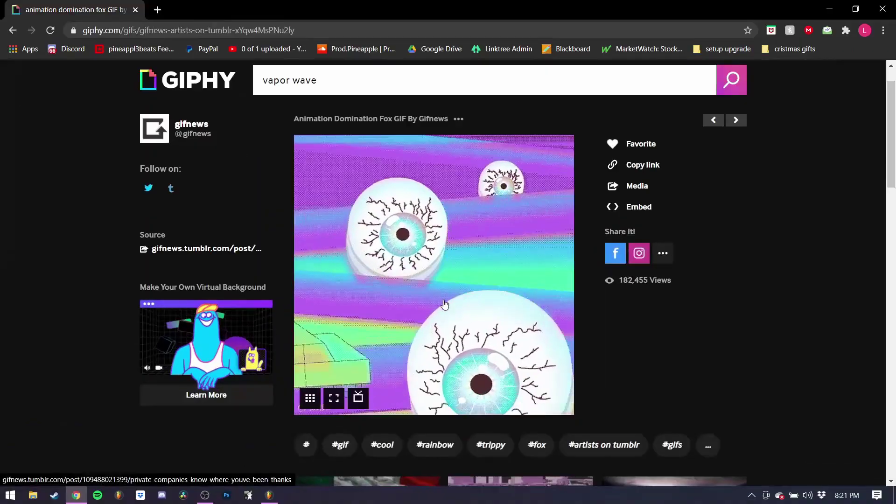
right_click(444, 304)
left_click(522, 405)
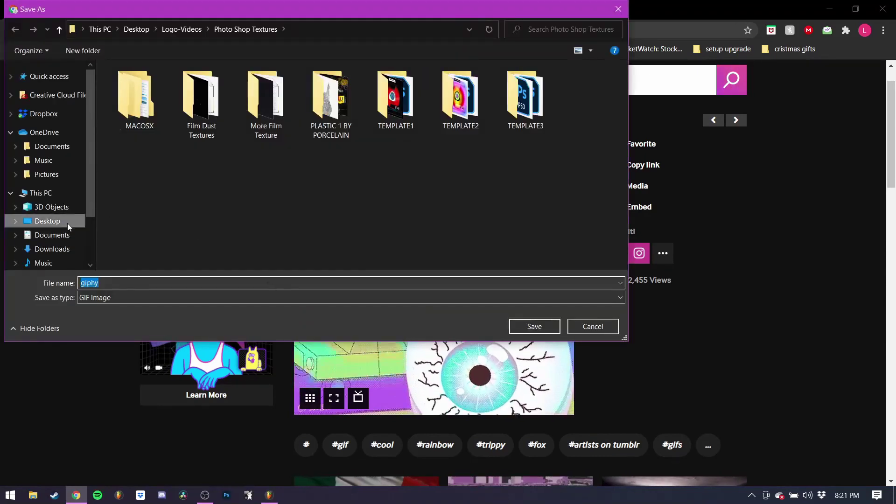
left_click(47, 221)
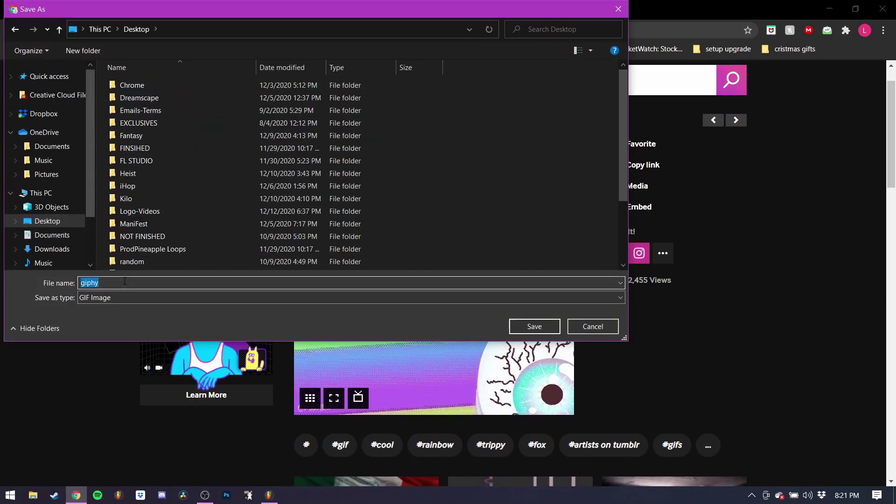
type("exam")
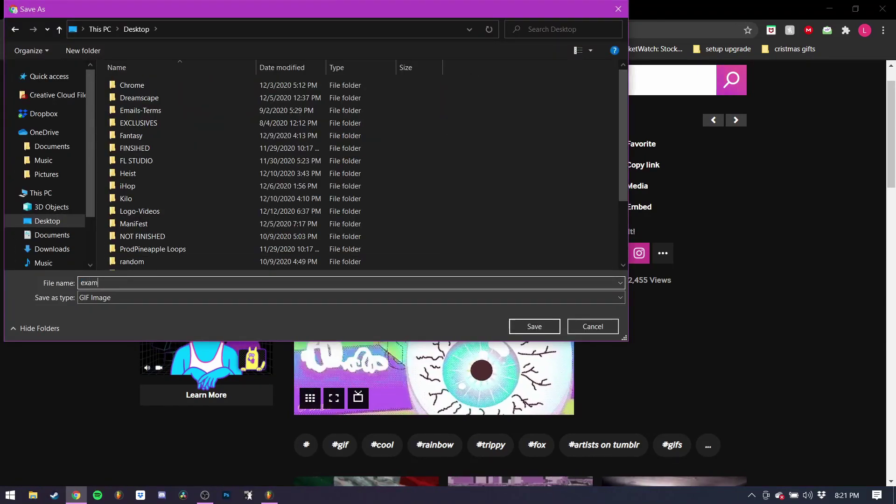
type("ple")
key("Return")
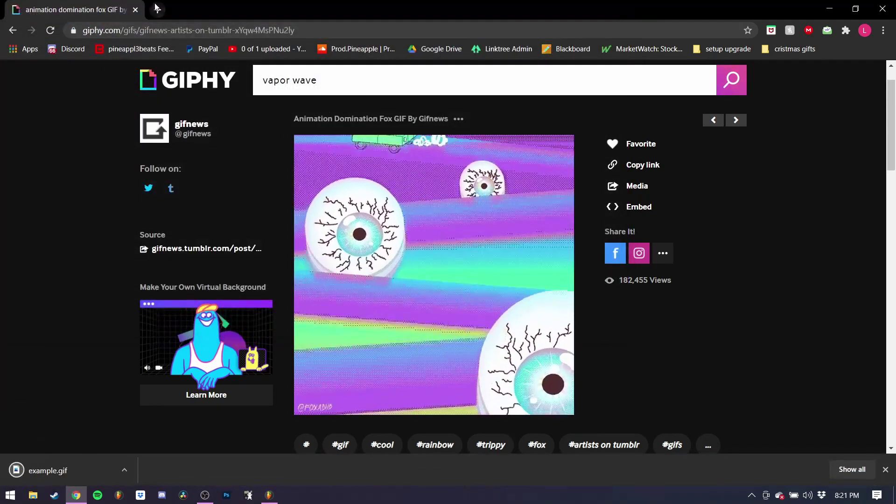
Step: Open a new Chrome tab and enter 'white 10' in the address bar
left_click(156, 9)
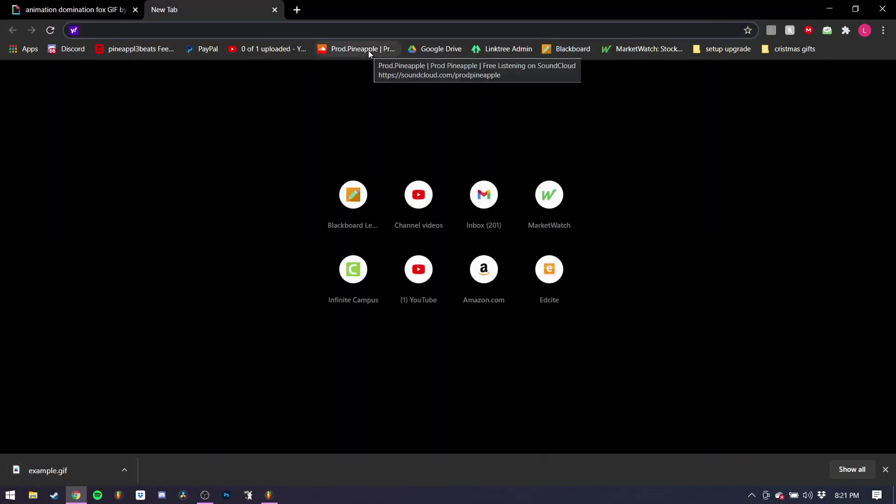
type("white ")
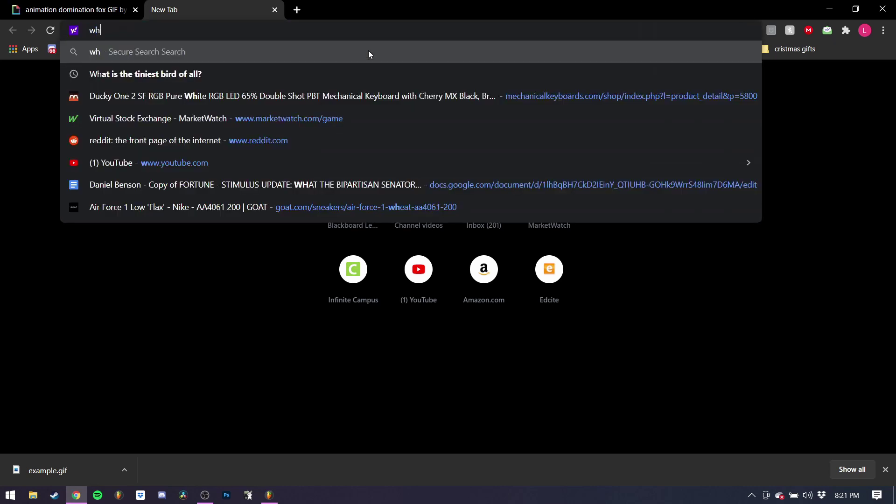
type("10")
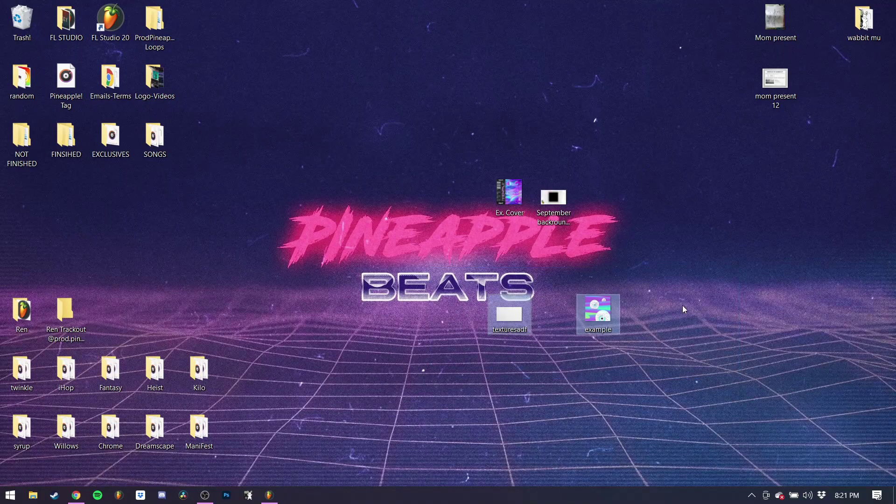
Step: Select the example and texturesadf desktop files, then restore FL Studio from the taskbar
left_click_drag(602, 315, 541, 314)
left_click(585, 314)
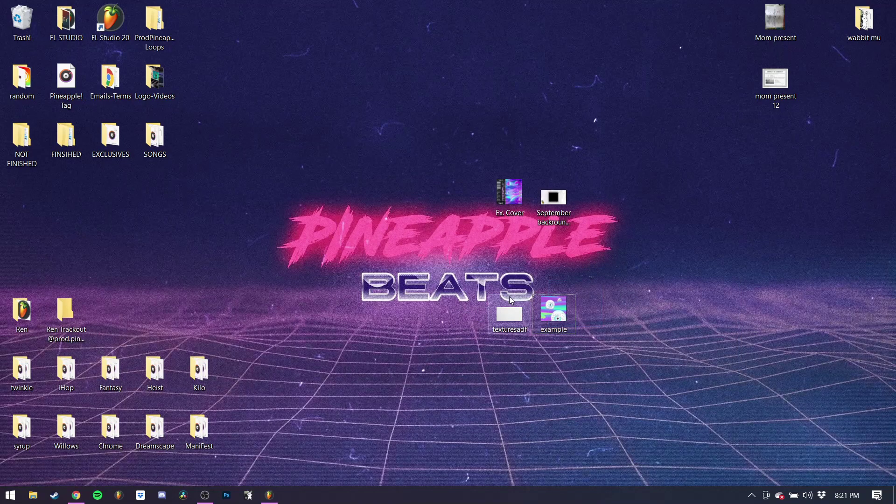
left_click(511, 301)
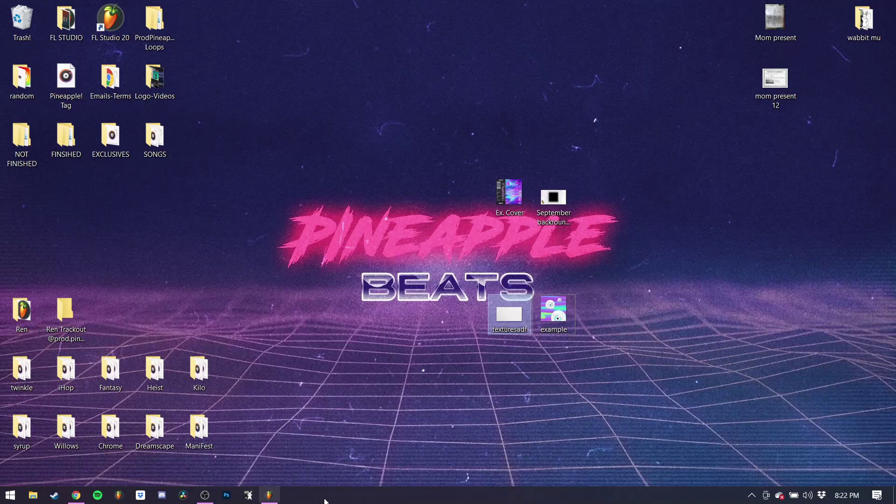
left_click(271, 495)
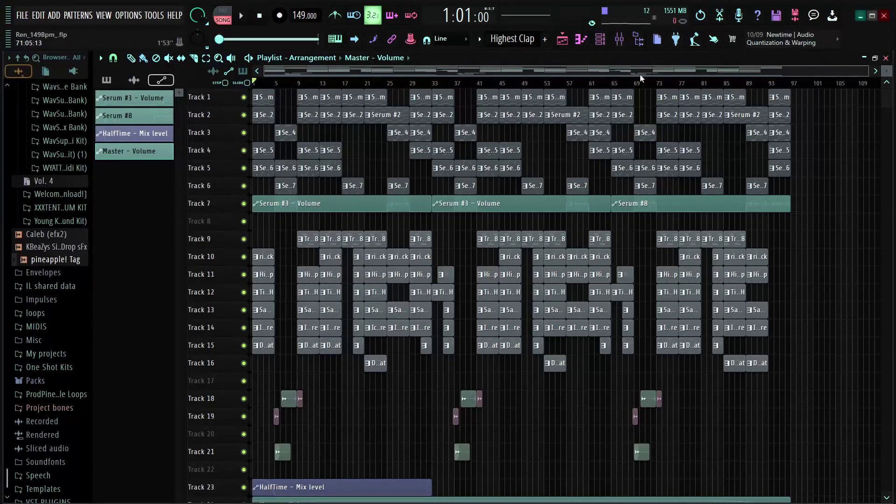
Step: In the Mixer, load ZGameEditor Visualizer into Master insert slot 7
left_click(620, 41)
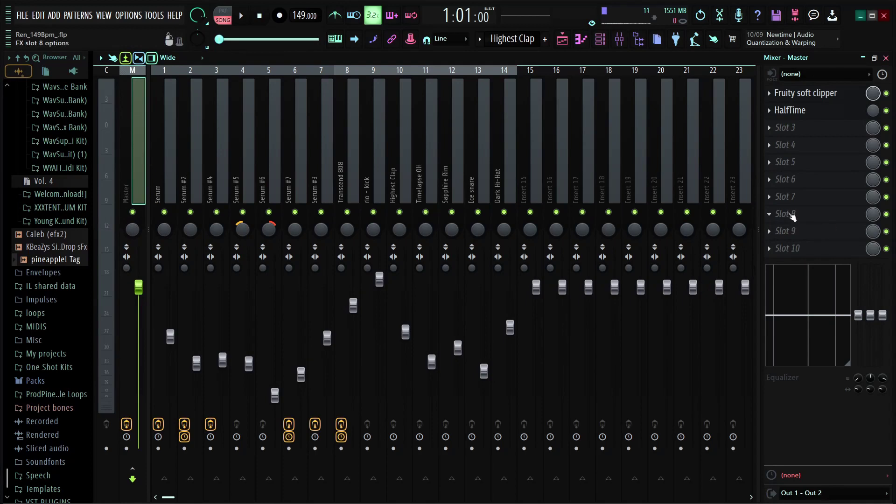
left_click(789, 215)
key("Escape")
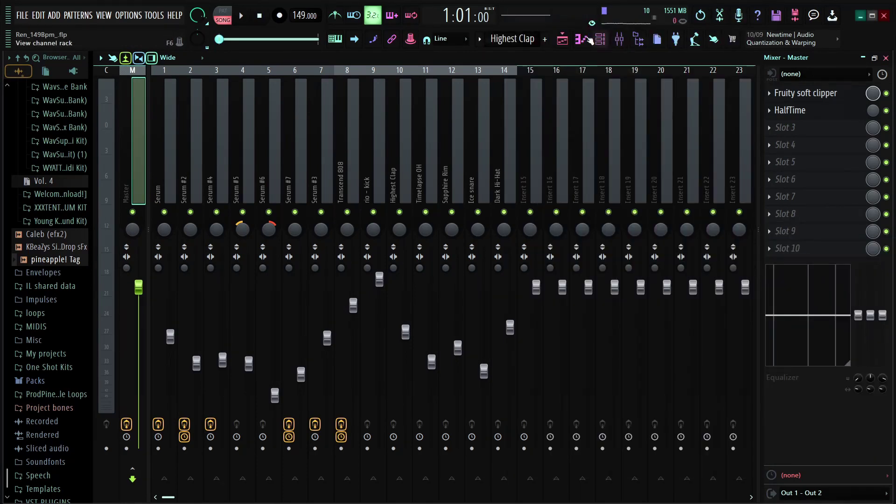
left_click(563, 40)
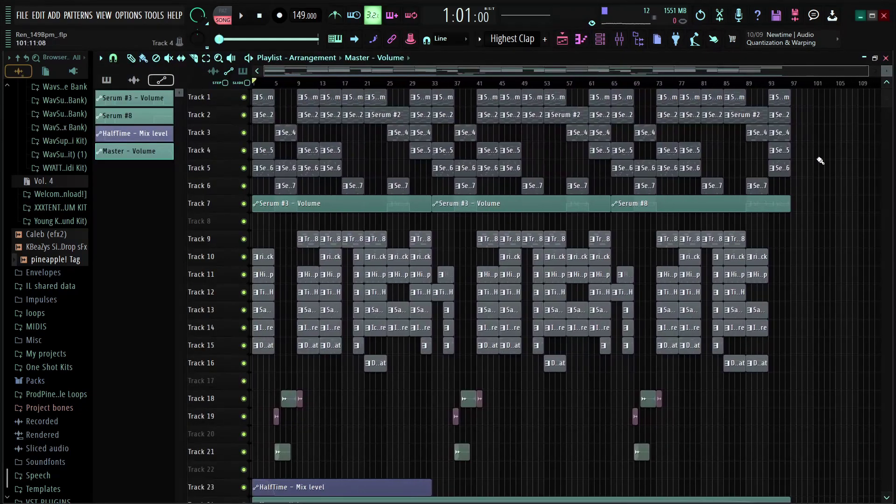
scroll(545, 86, "up", 3)
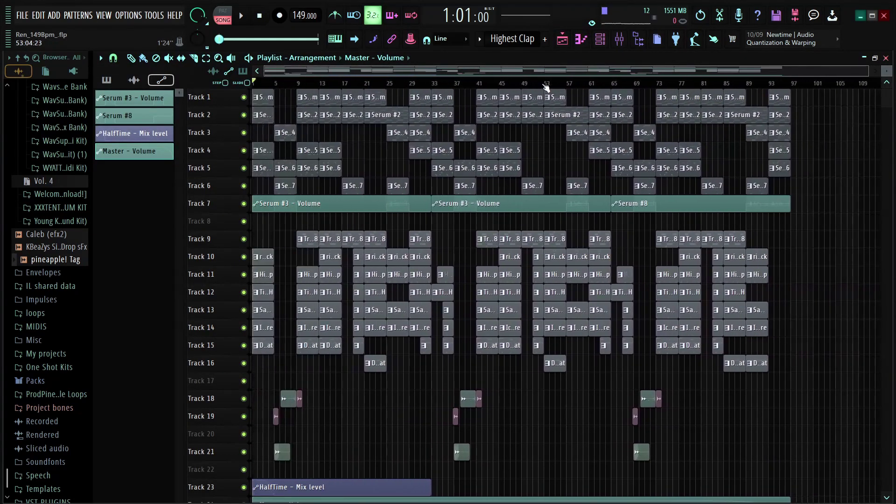
left_click(619, 40)
left_click(775, 197)
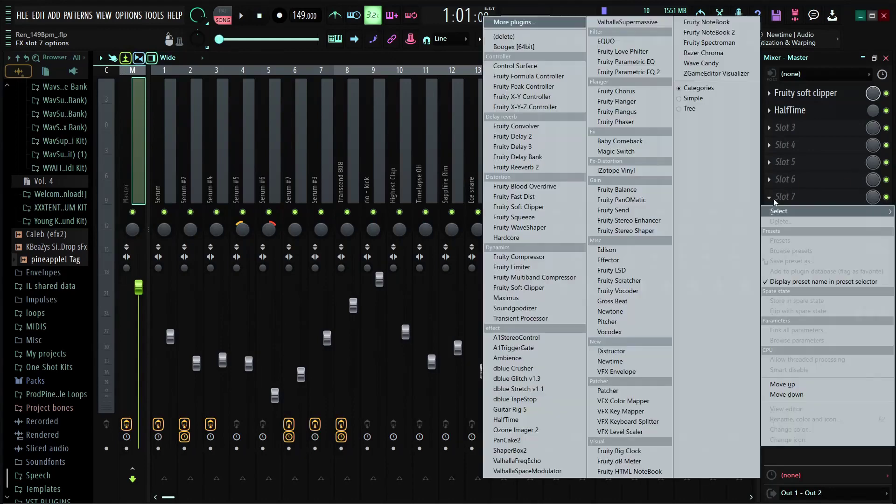
left_click(717, 74)
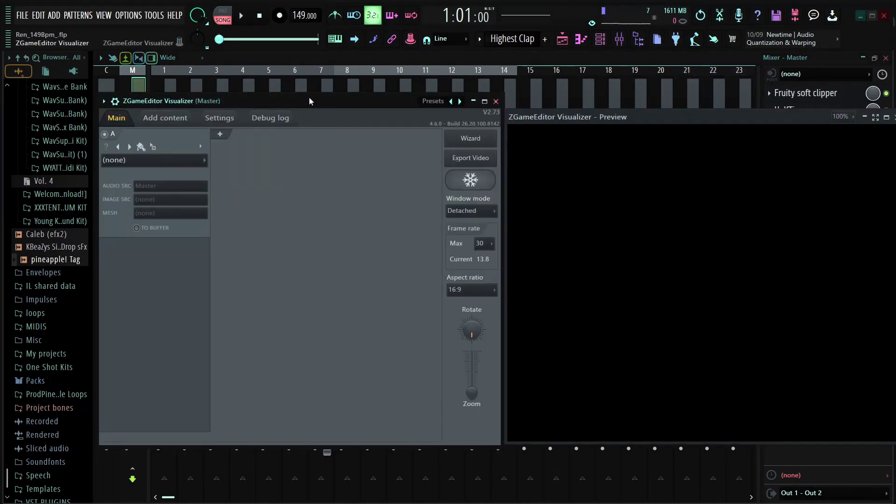
Step: Add the September backround week 4.jpg picture from the Desktop to the visualizer's images
key("alt+F8")
left_click(140, 116)
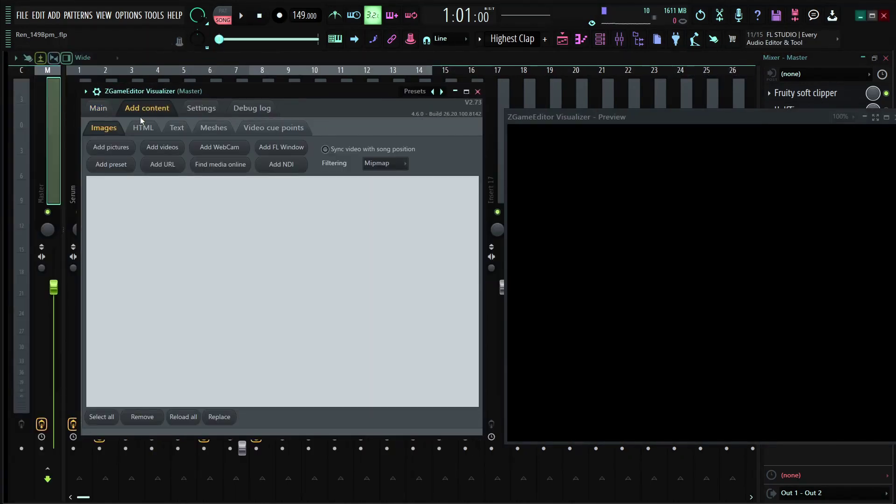
left_click(111, 149)
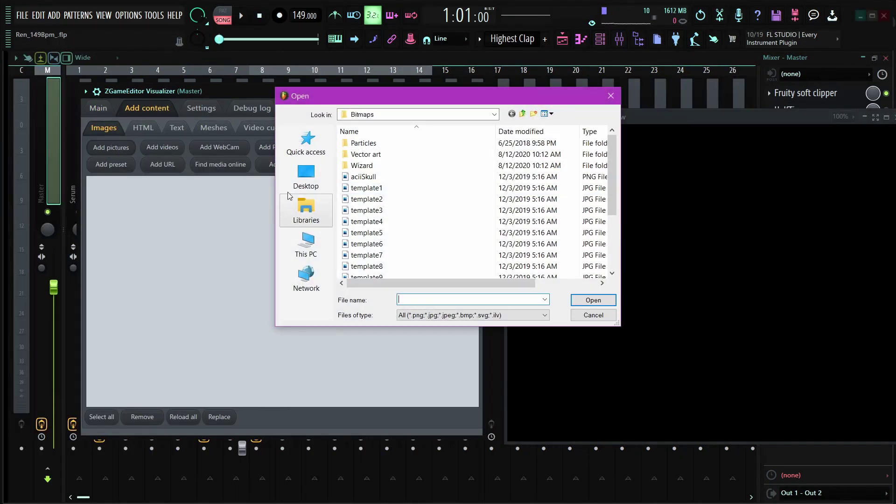
left_click(305, 176)
scroll(420, 223, "down", 5)
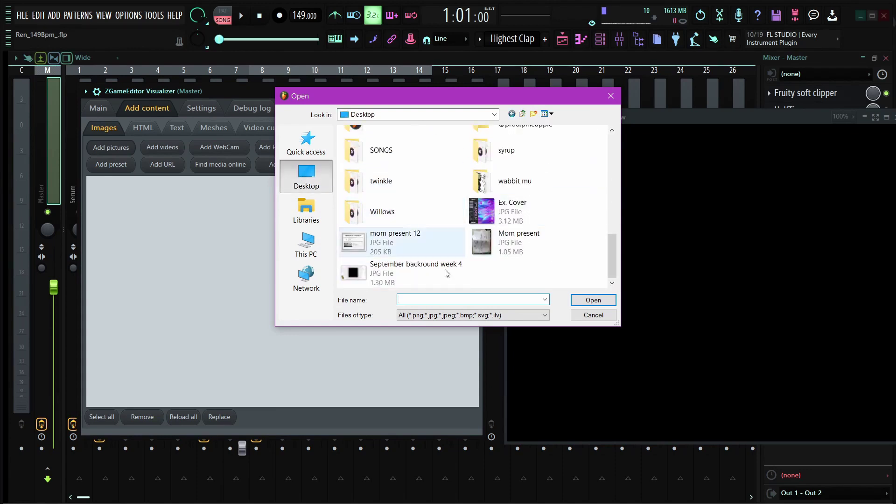
scroll(461, 264, "up", 10)
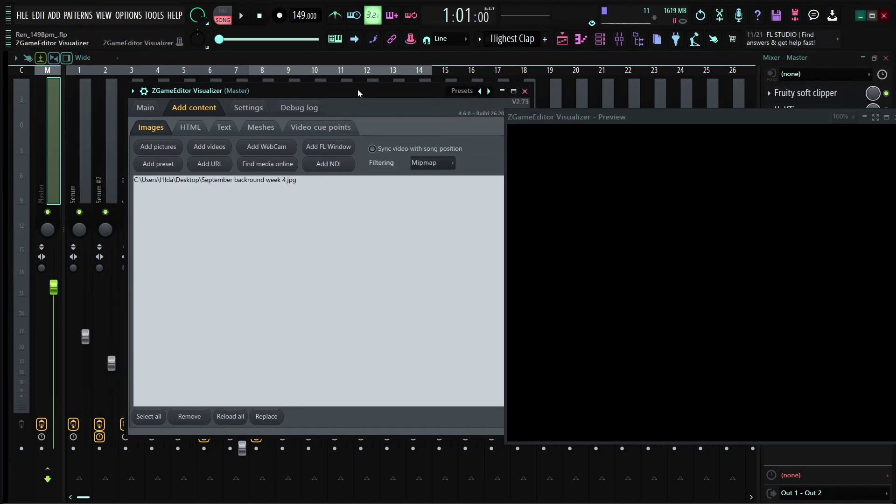
left_click_drag(358, 89, 293, 88)
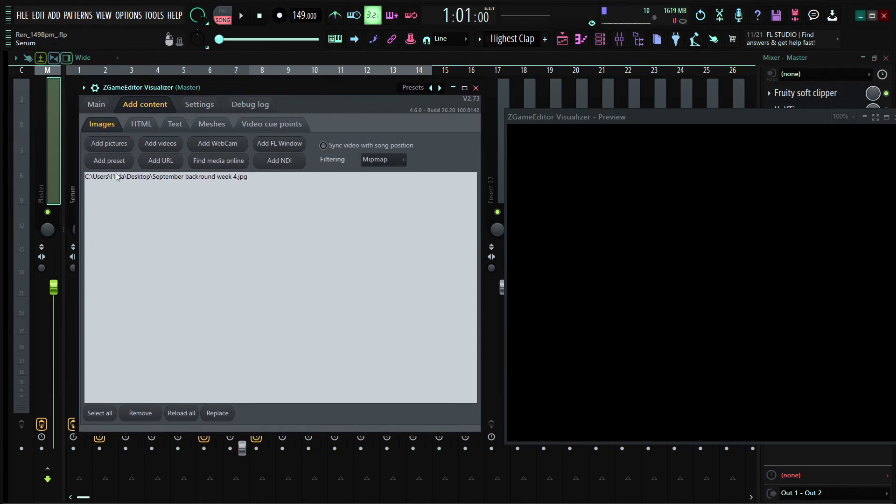
Step: Add example.gif from the Desktop to the visualizer content via Add videos
left_click(166, 143)
left_click(306, 177)
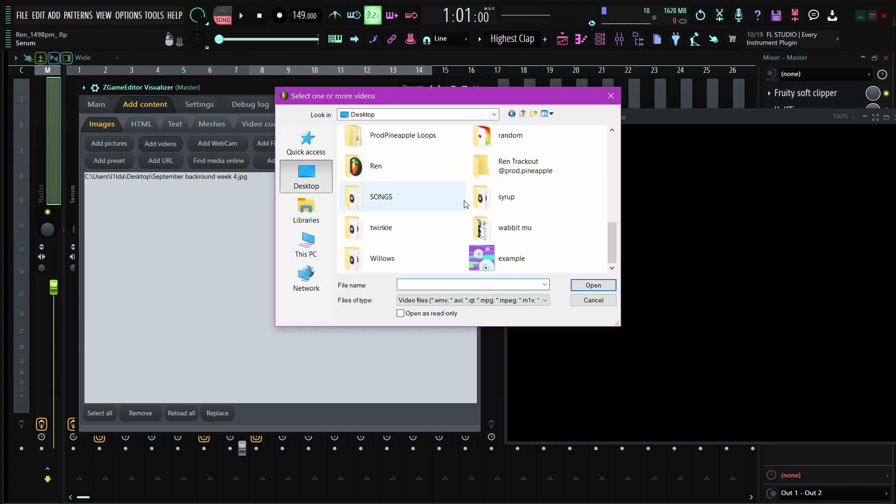
left_click(516, 257)
left_click(592, 286)
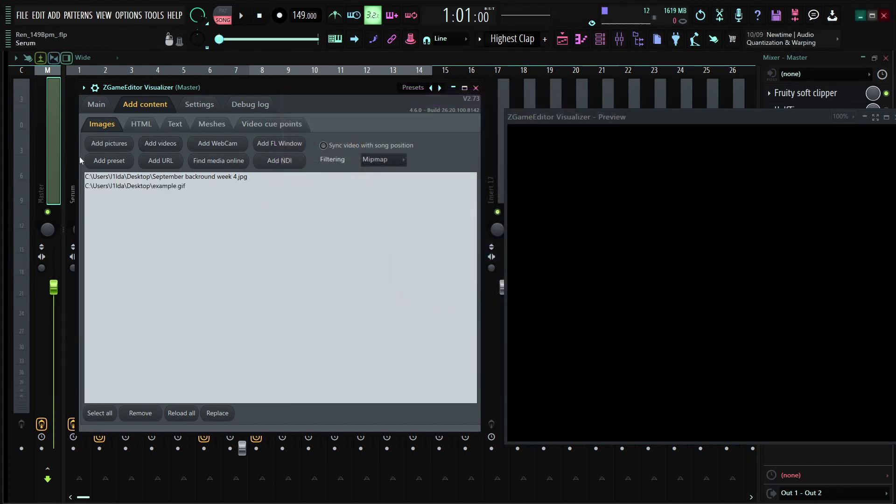
left_click(90, 108)
Step: Set layer A to the Image effect with September backround week 4.jpg as its source
left_click(137, 152)
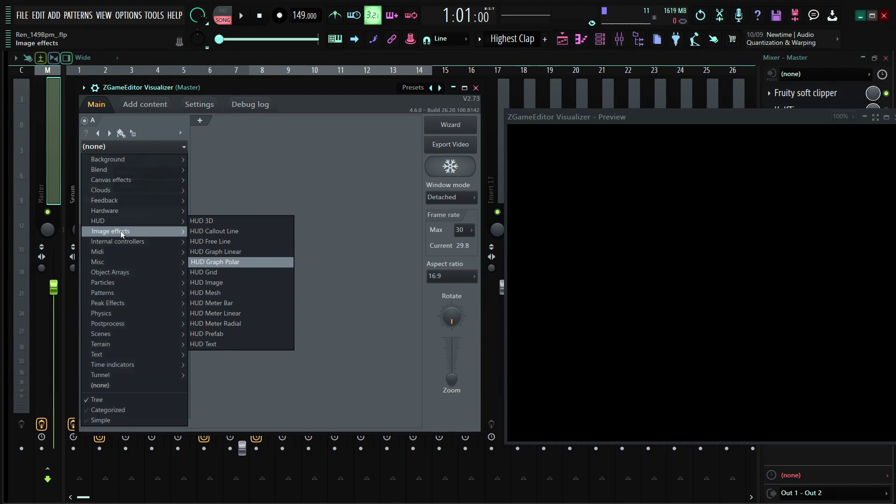
mouse_move(120, 231)
left_click(197, 242)
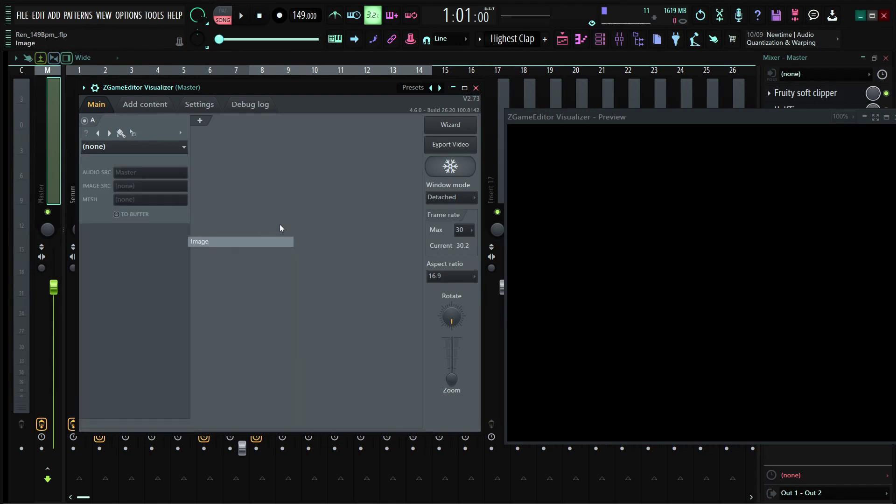
left_click(153, 187)
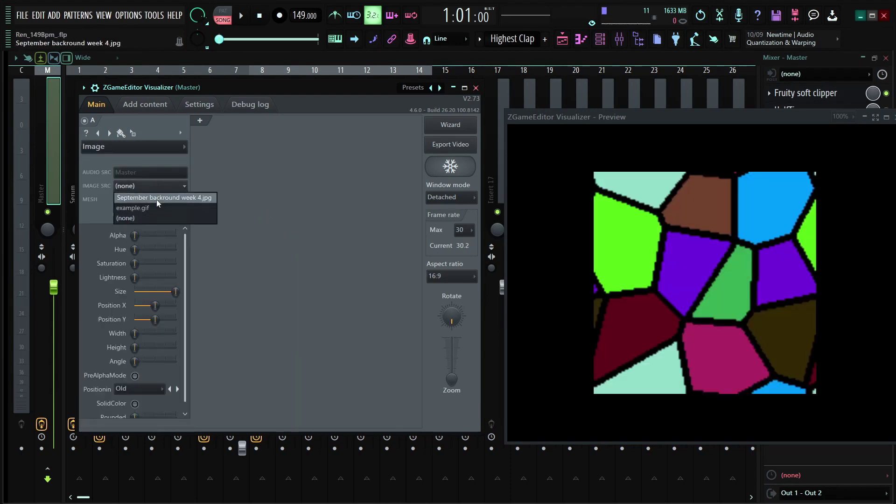
left_click(157, 198)
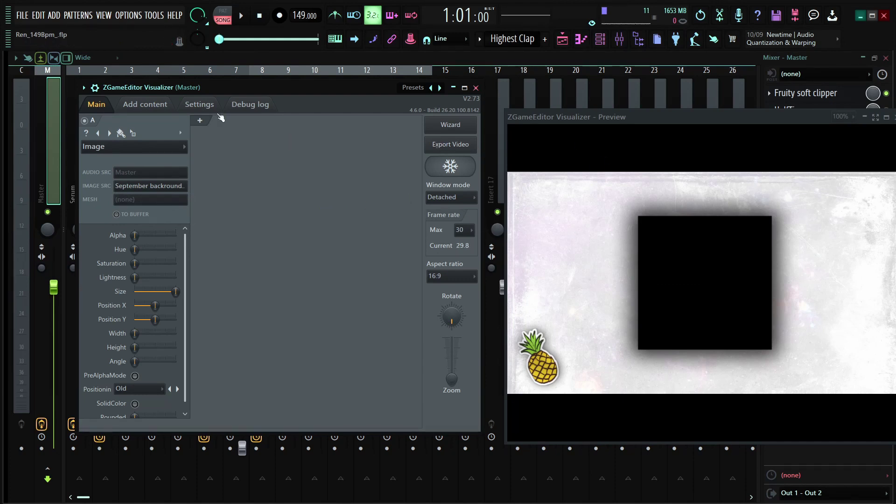
Step: Add visualizer layer B using the Linear effect
left_click(200, 121)
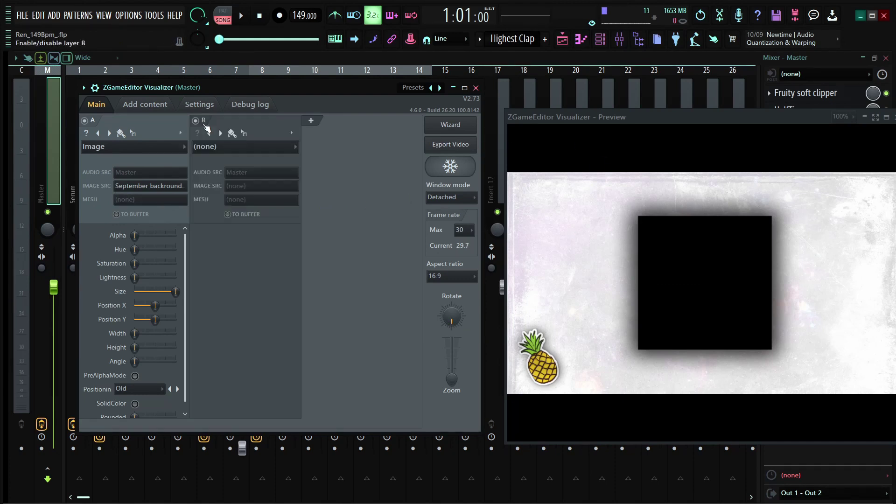
left_click(234, 149)
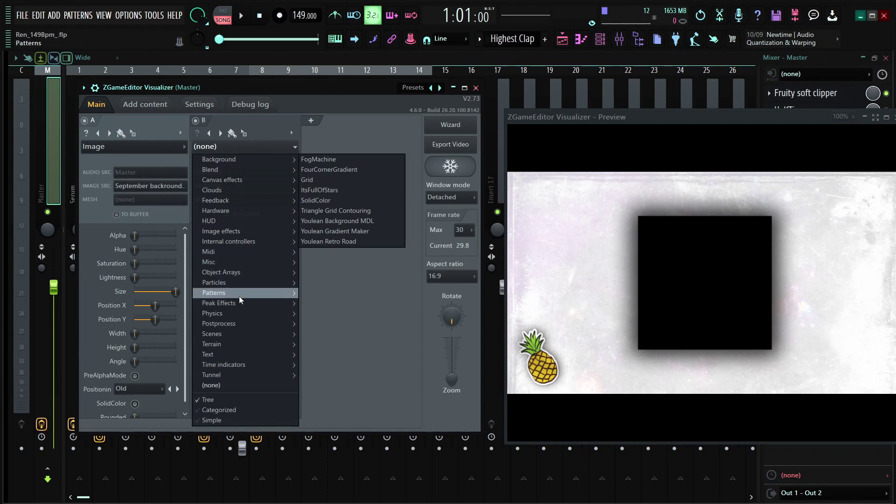
mouse_move(256, 323)
left_click(303, 315)
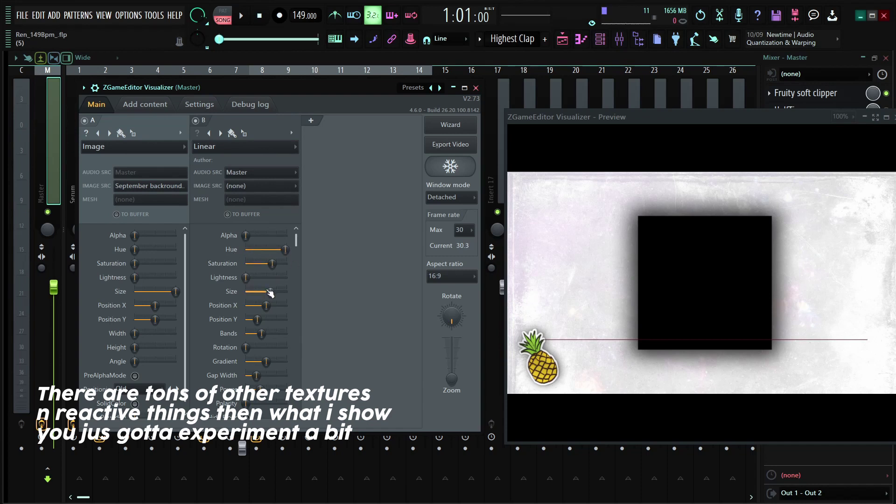
Step: Shrink layer B to 48% size, raise its position, and start the song playing
left_click_drag(269, 293, 265, 292)
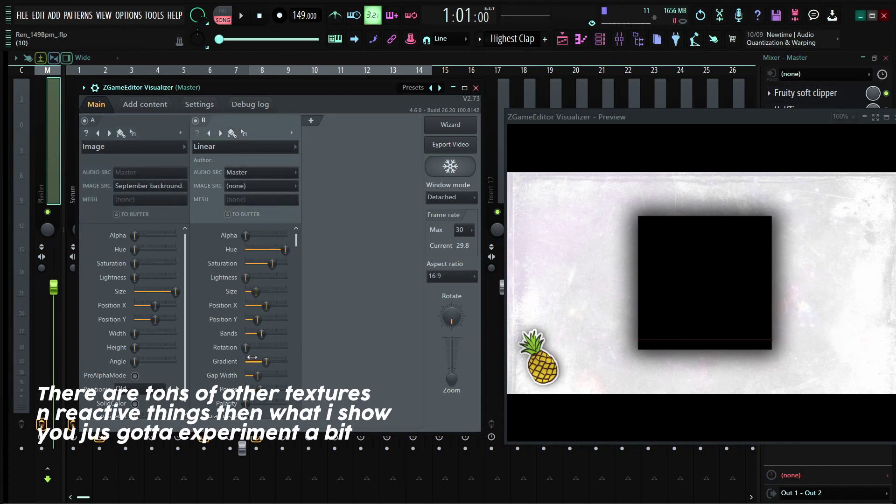
left_click_drag(257, 320, 255, 320)
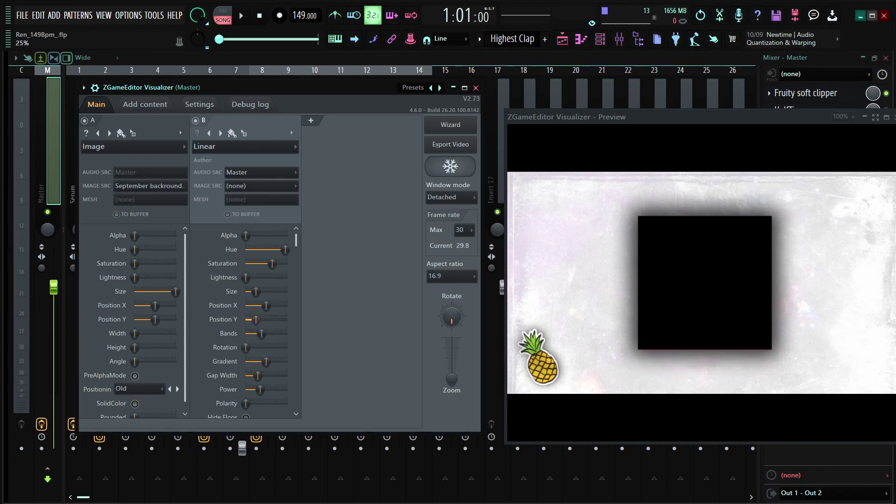
scroll(211, 267, "down", 10)
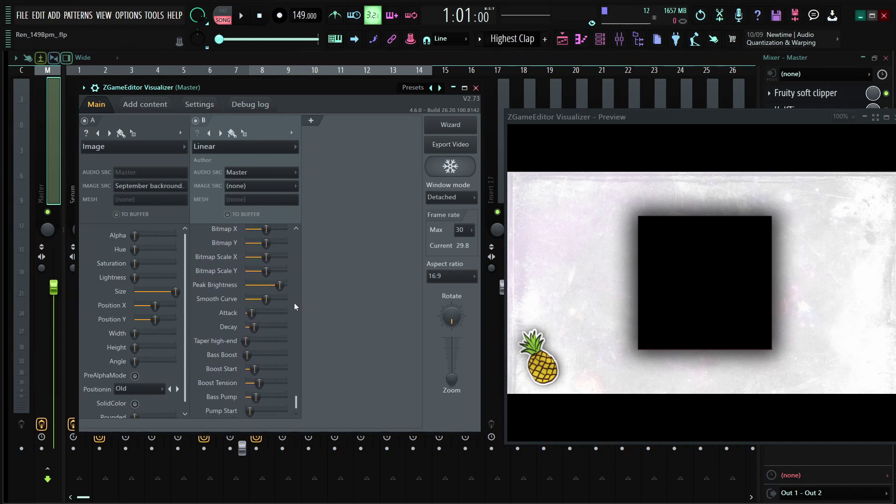
scroll(198, 322, "up", 10)
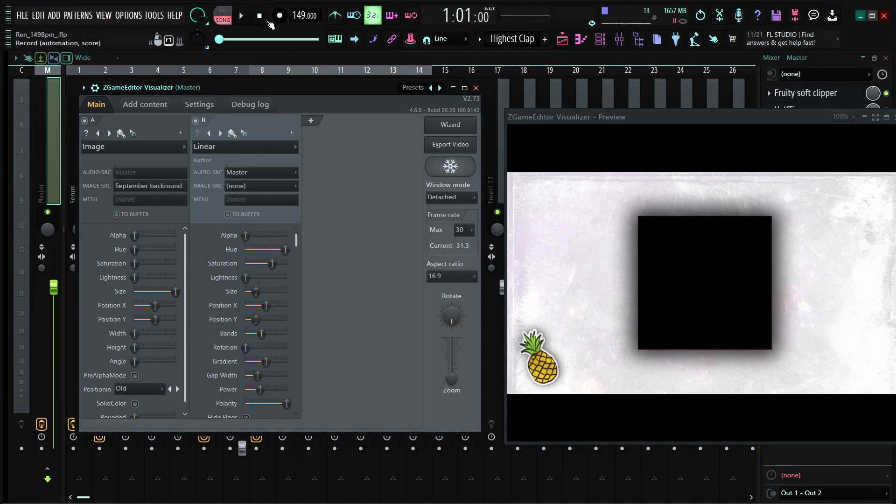
left_click(242, 15)
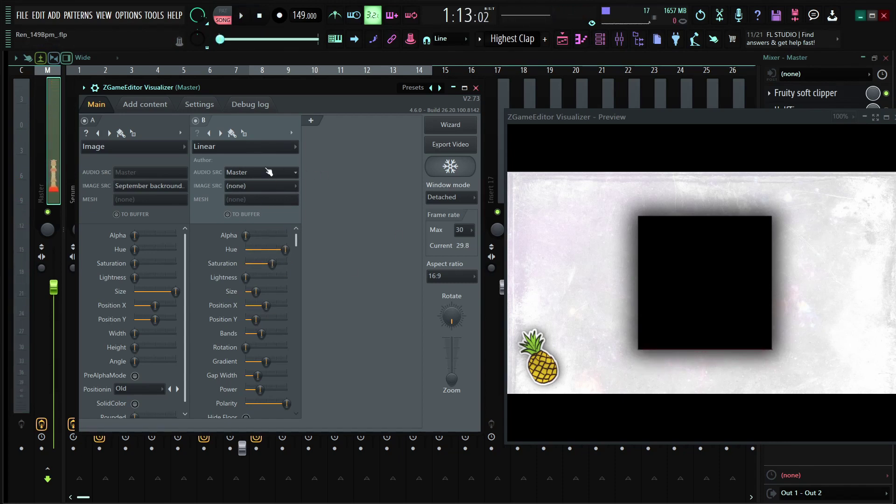
Step: Try the Peak Effects > Polar circle effect on layer B and preview it briefly
left_click(250, 147)
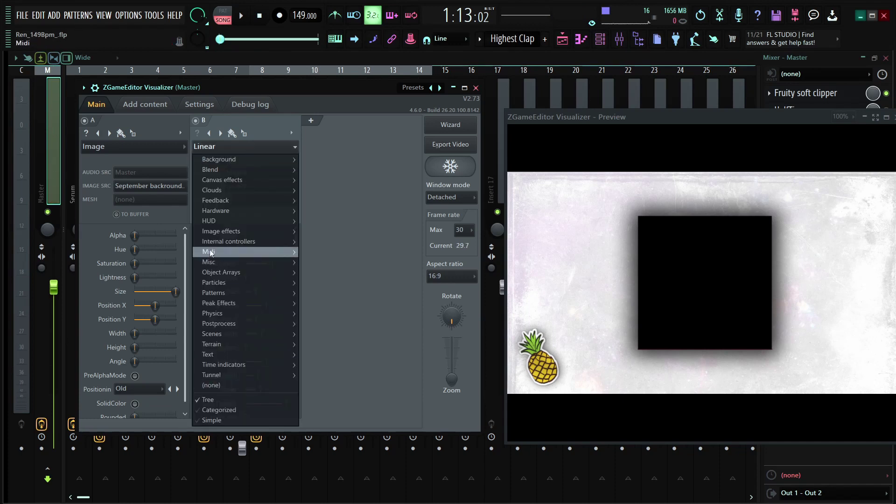
mouse_move(235, 284)
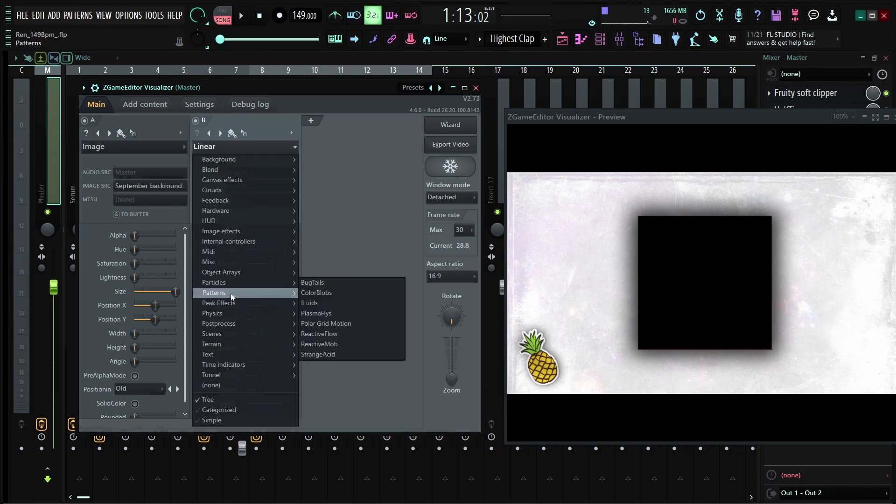
mouse_move(229, 303)
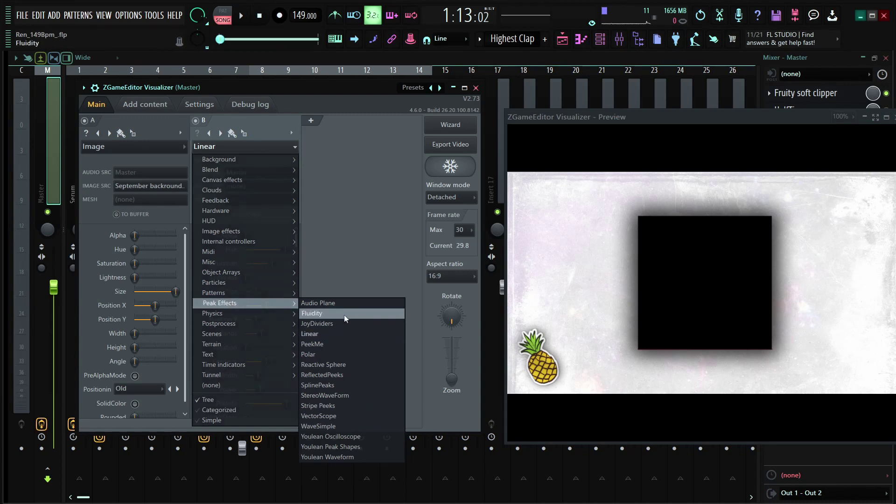
left_click(312, 354)
key("space")
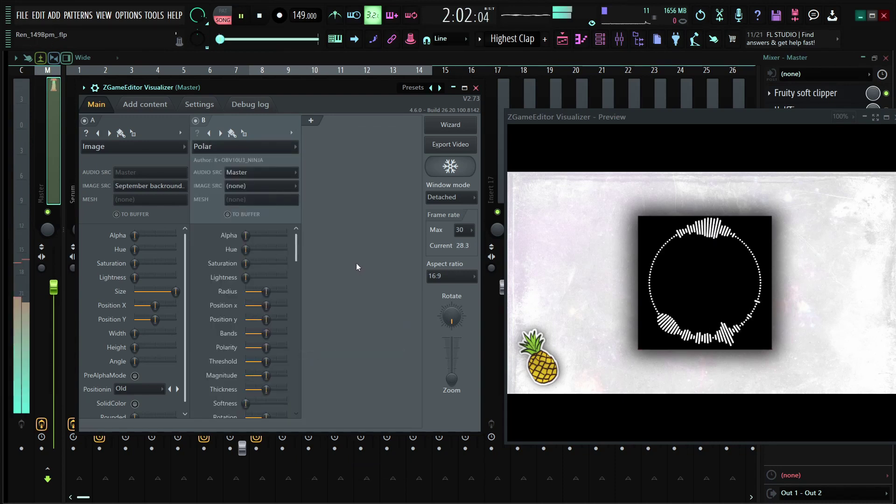
key("space")
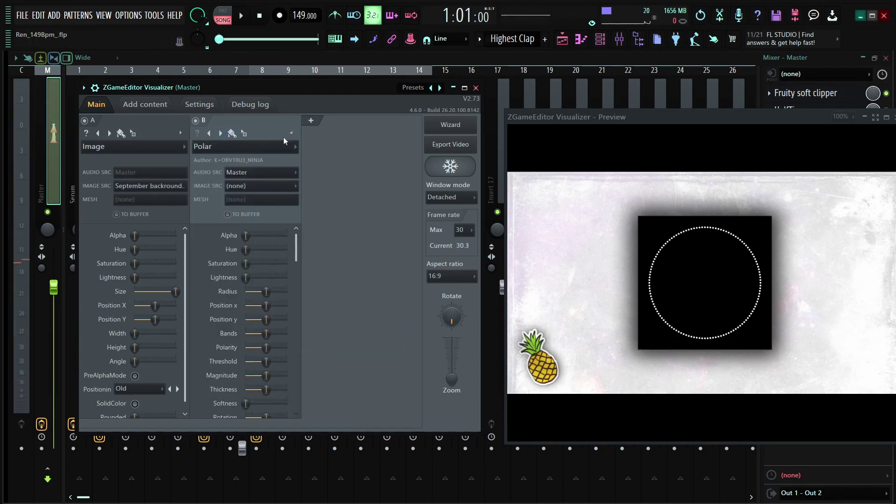
Step: Switch layer B to Particles > ColorBlobs and lower its Speed slightly
left_click(255, 153)
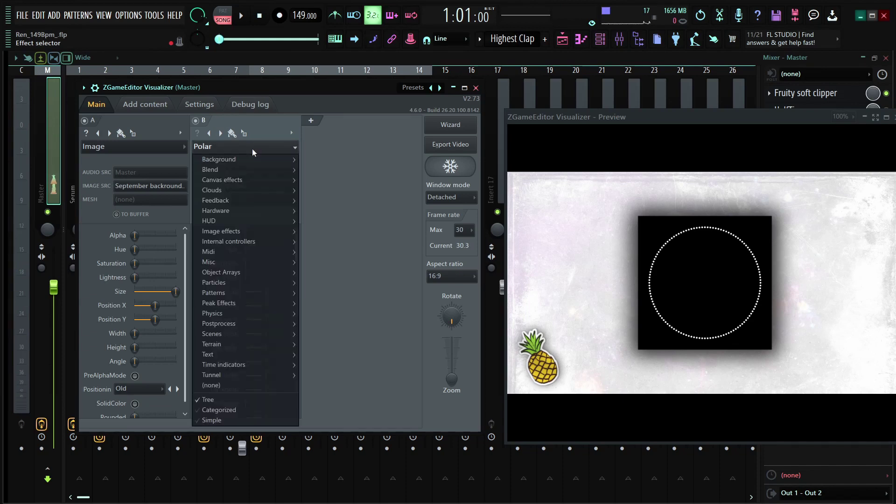
mouse_move(225, 326)
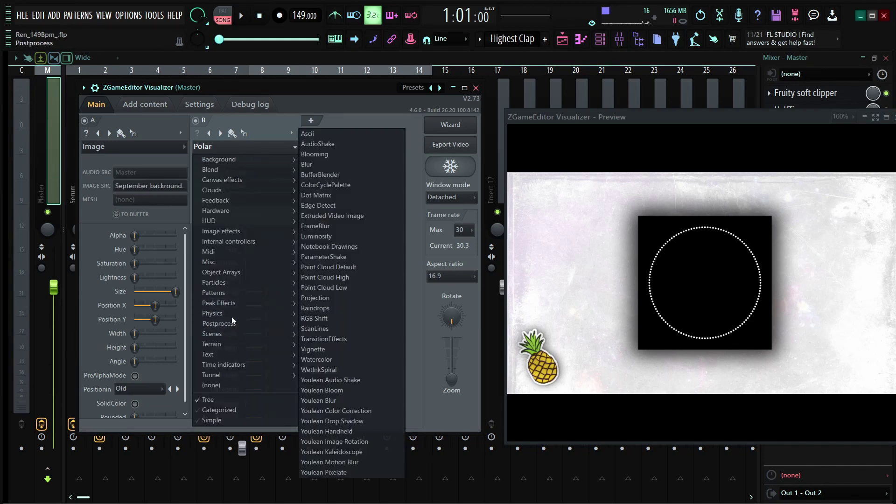
mouse_move(229, 282)
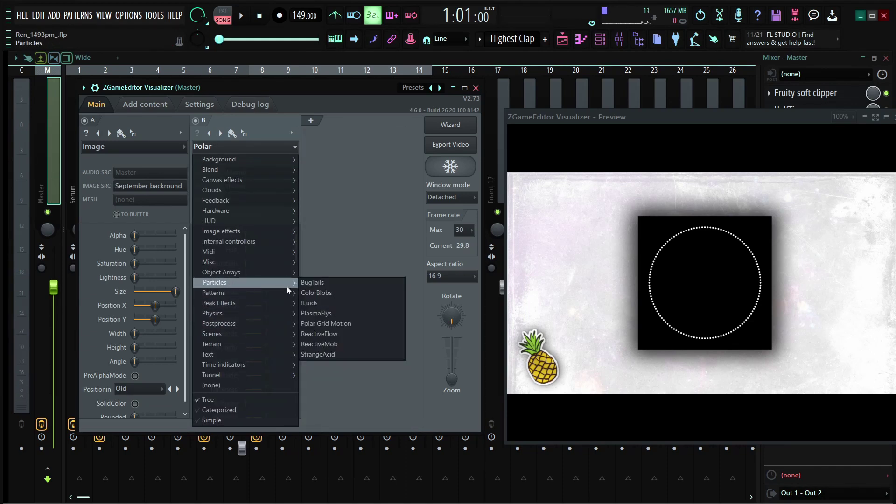
left_click(334, 293)
left_click_drag(252, 361, 250, 362)
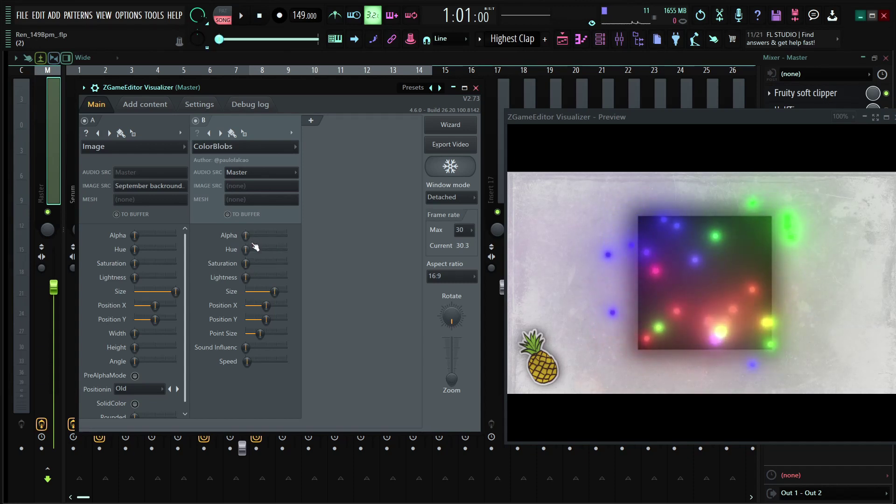
Step: Add a third Image layer C showing example.gif, shrunk to 90% size
left_click(311, 121)
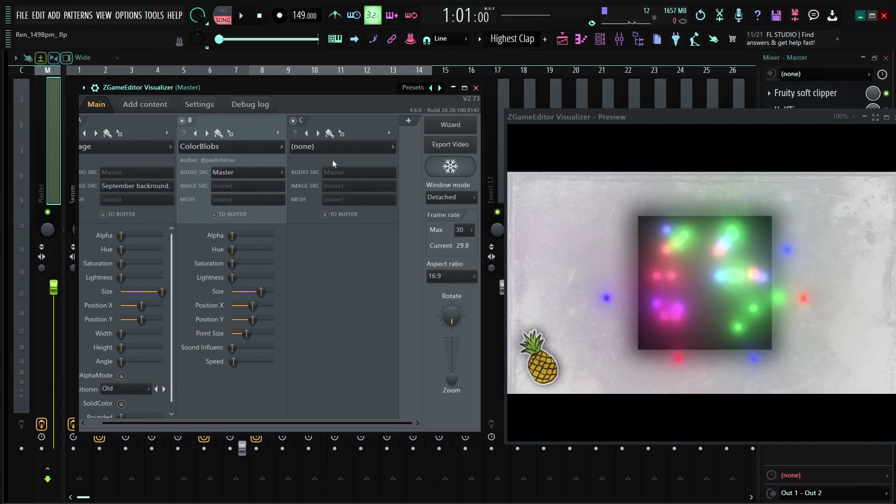
left_click(325, 146)
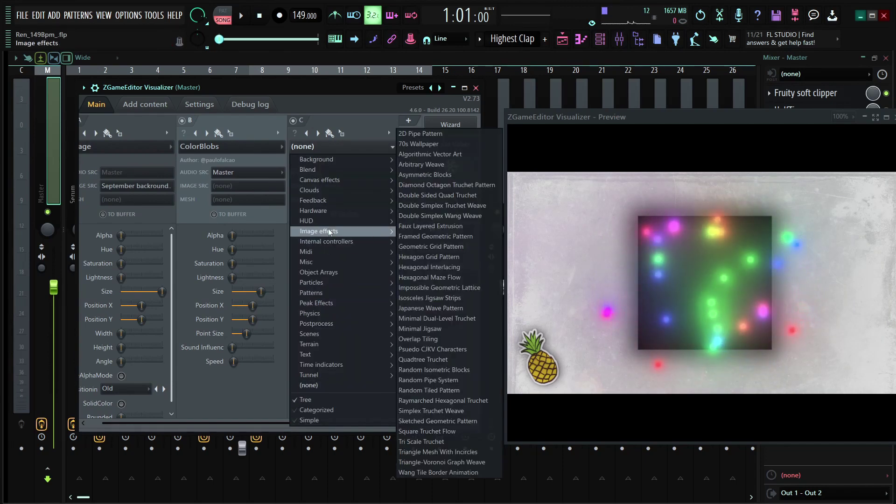
mouse_move(329, 230)
left_click(423, 237)
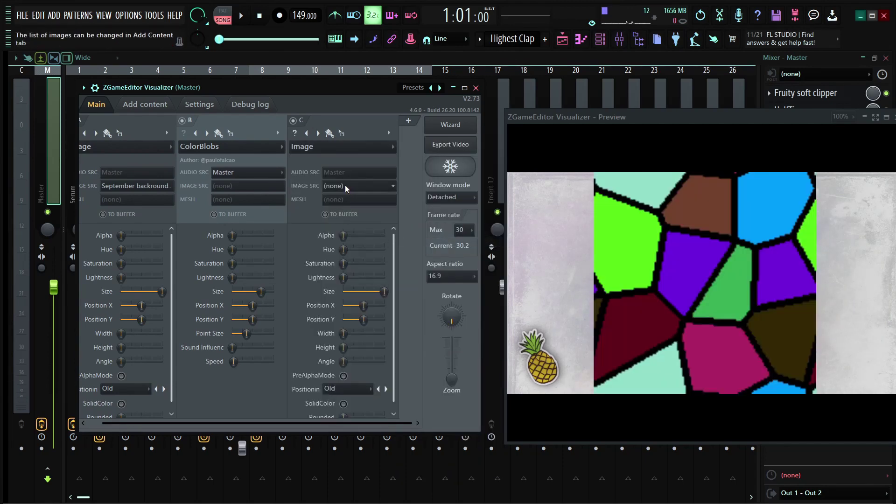
left_click(346, 185)
left_click(338, 208)
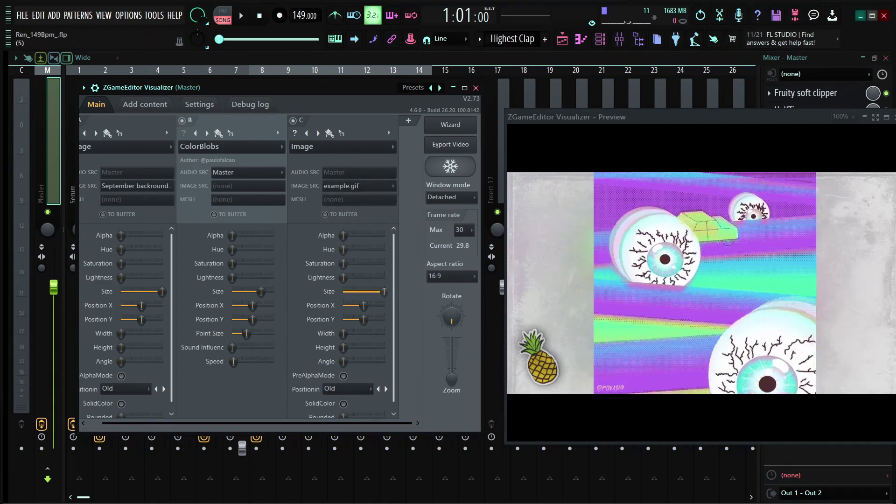
left_click_drag(385, 292, 381, 291)
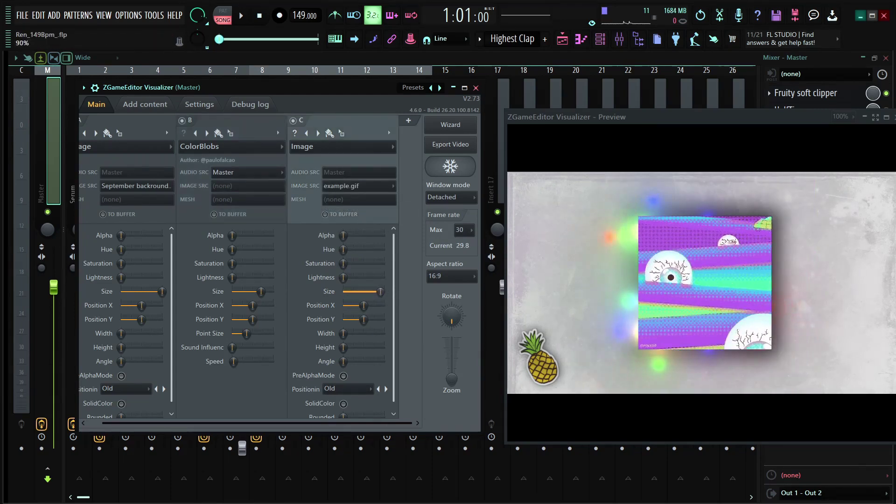
Step: Toggle the ColorBlobs layer off and on, then settle its lightness at about 62%
left_click(240, 123)
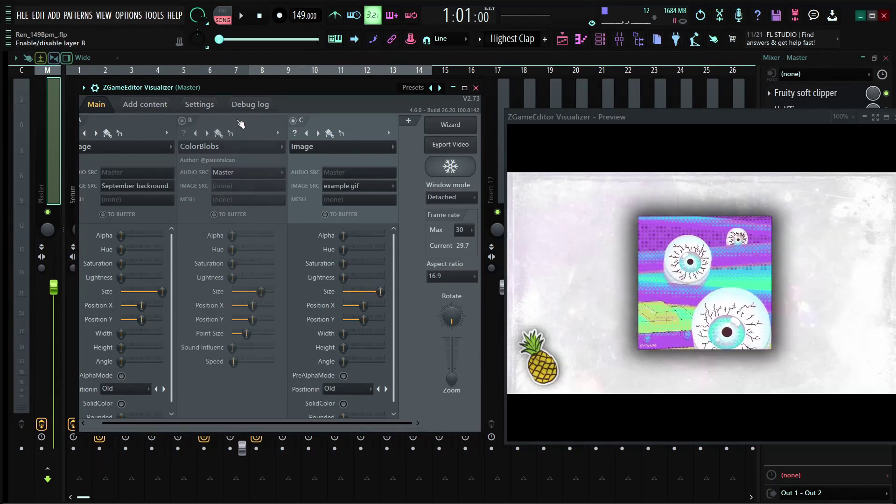
left_click(242, 122)
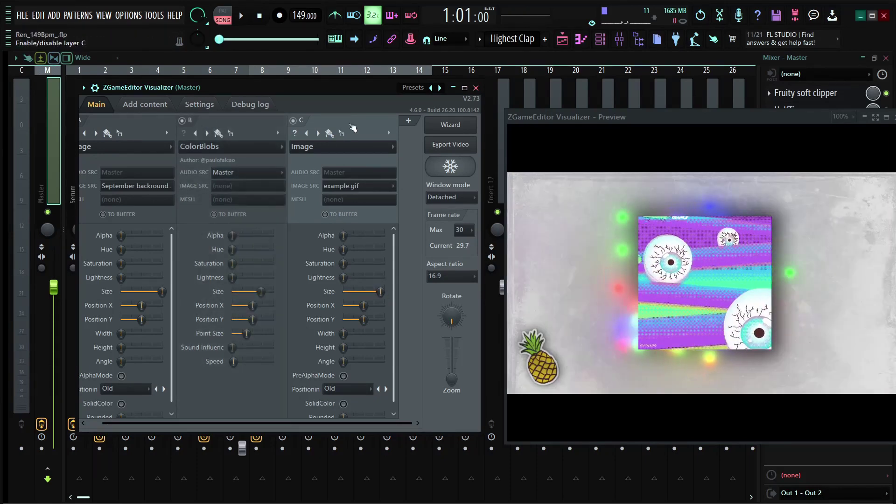
left_click(260, 126)
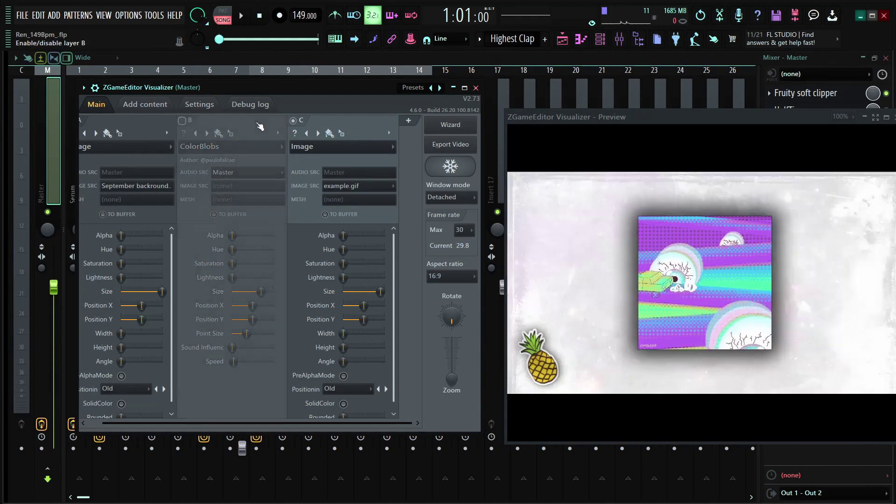
left_click(260, 126)
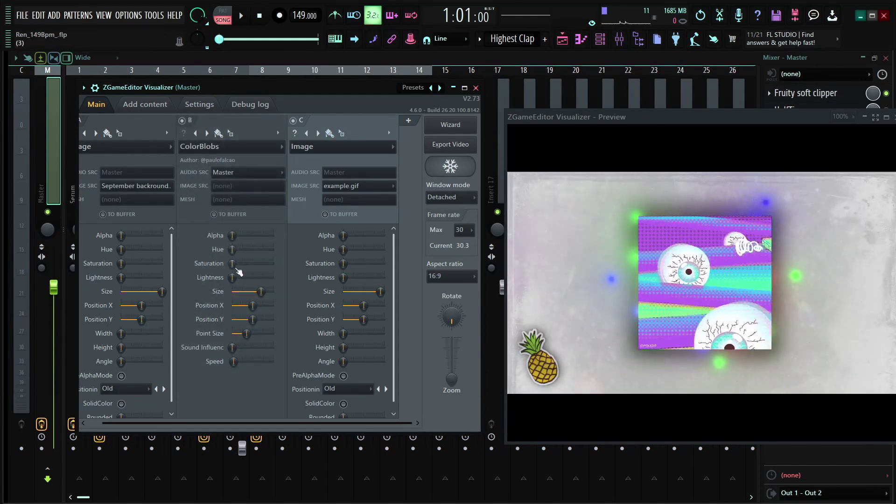
left_click_drag(232, 277, 262, 278)
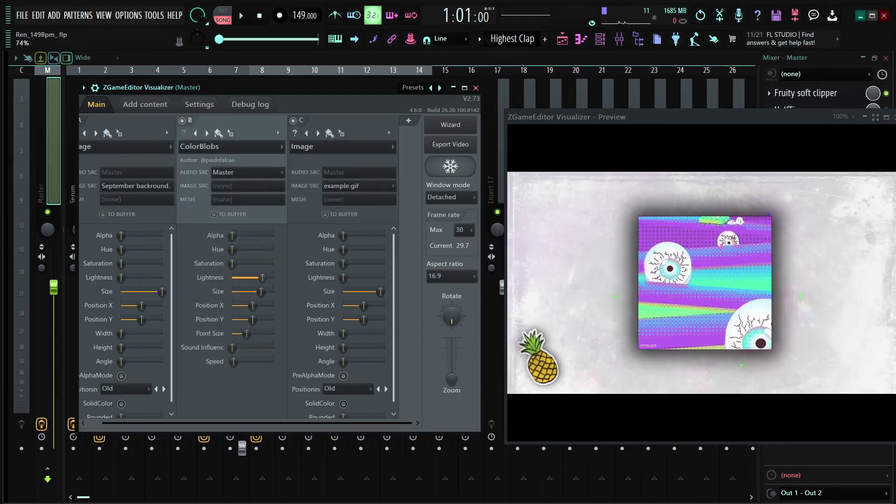
left_click_drag(262, 277, 257, 278)
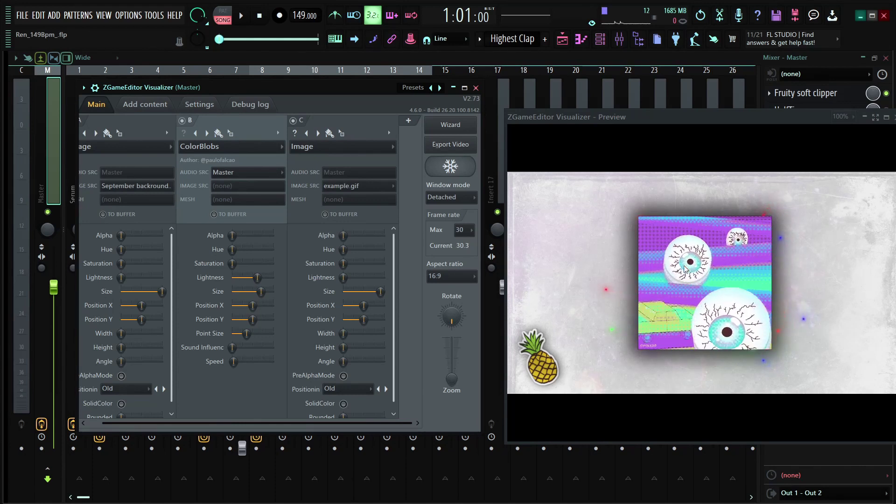
Step: Add layer D with the Postprocess > AudioShake effect and test the shake with playback
left_click(409, 120)
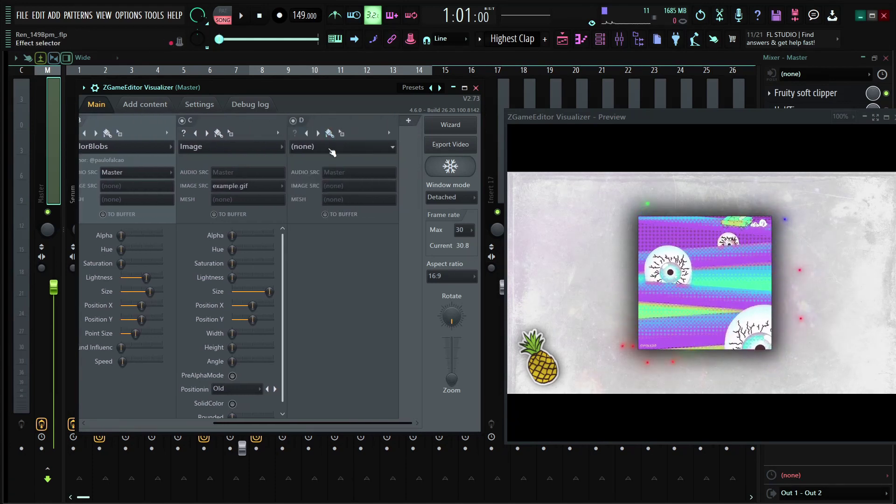
left_click(326, 148)
mouse_move(329, 323)
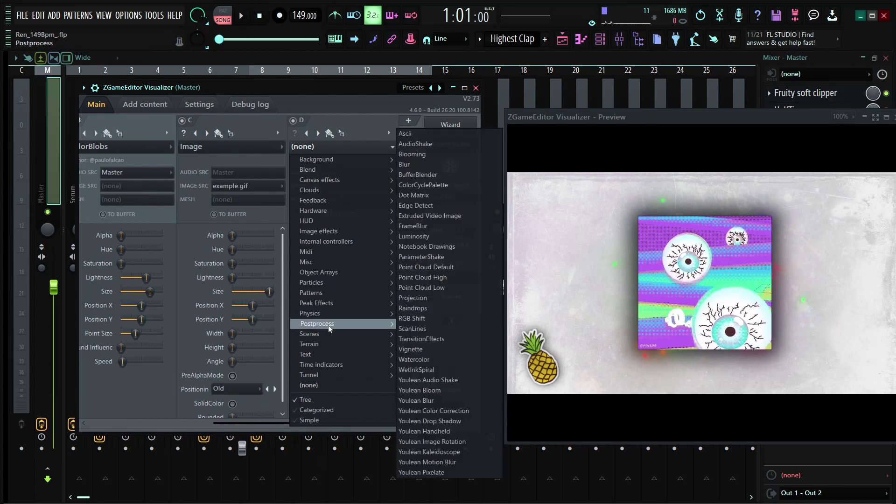
left_click(429, 144)
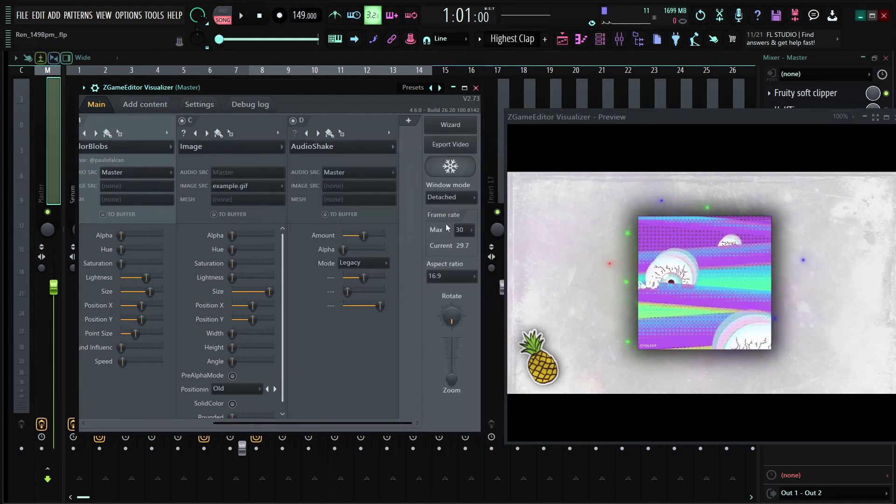
key("space")
key("space")
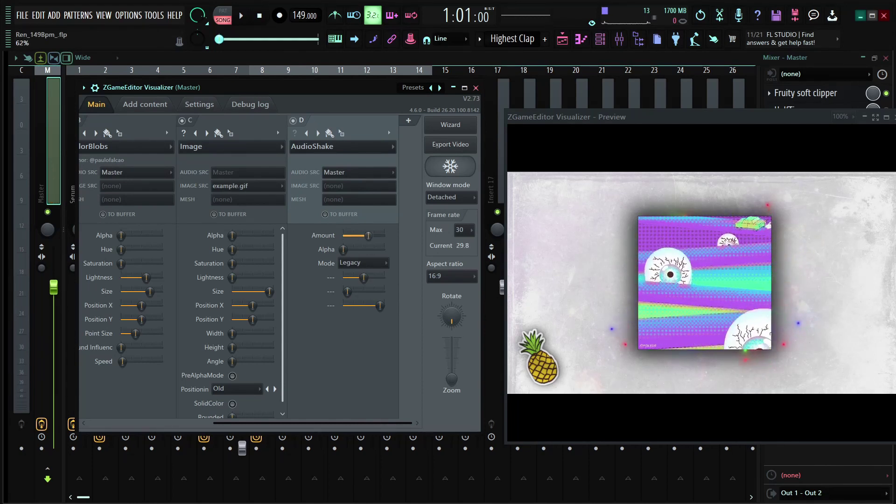
key("space")
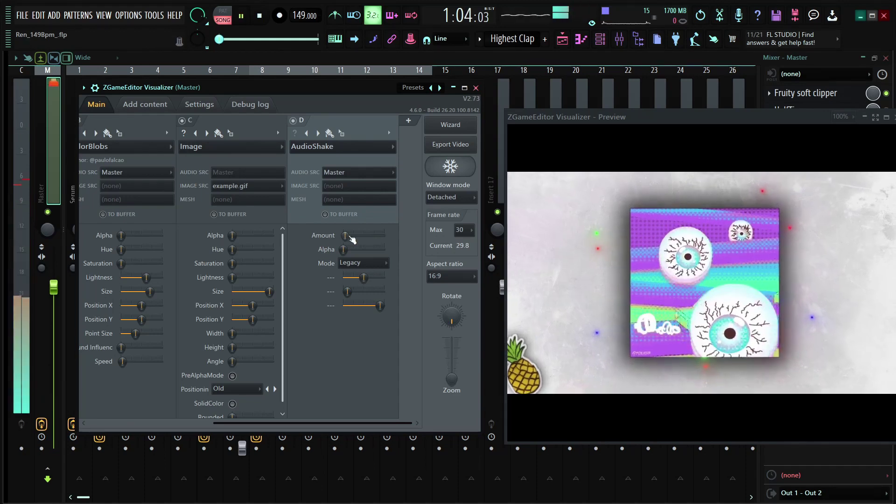
key("space")
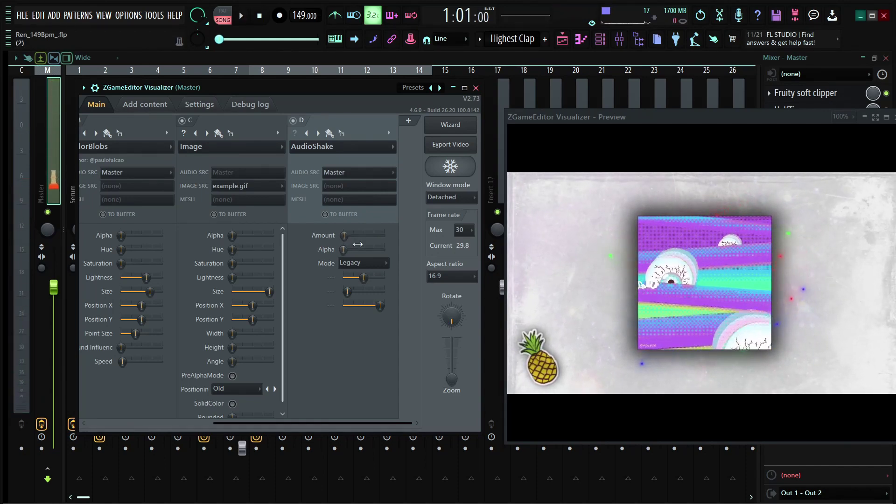
key("space")
key("space")
key("space")
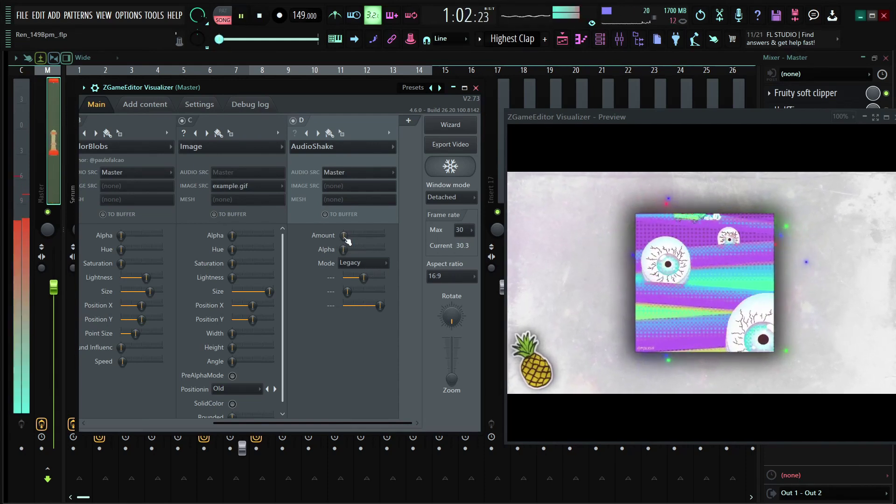
key("space")
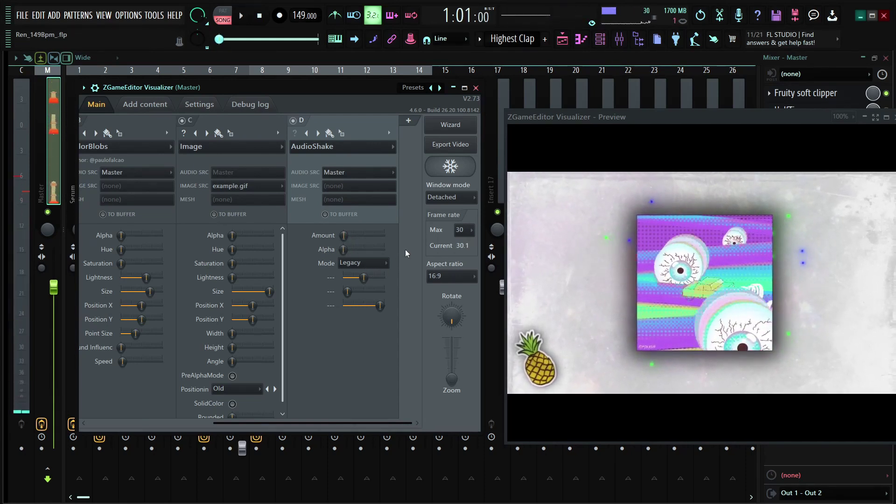
Step: Set the AudioShake mode to Freq Range
left_click(364, 263)
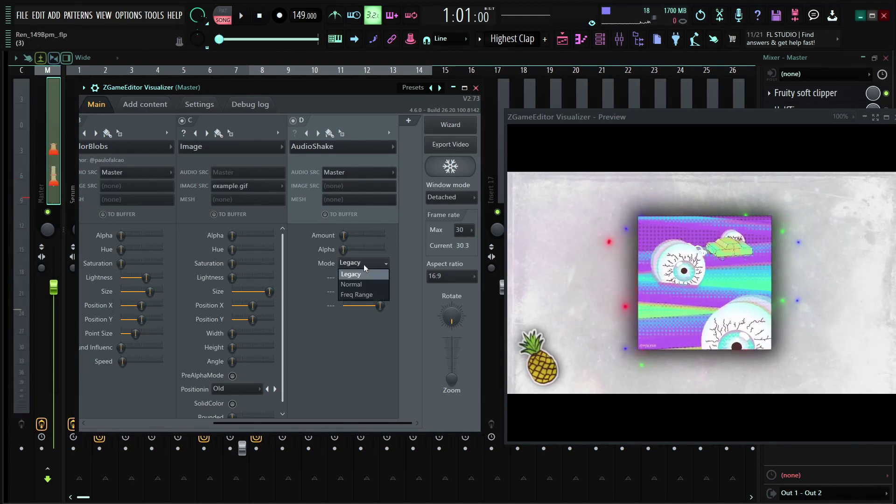
left_click(370, 295)
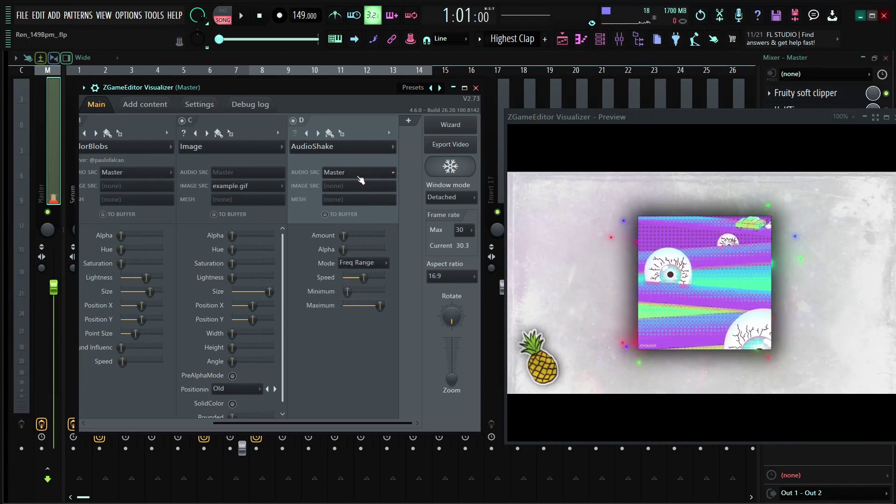
left_click(378, 263)
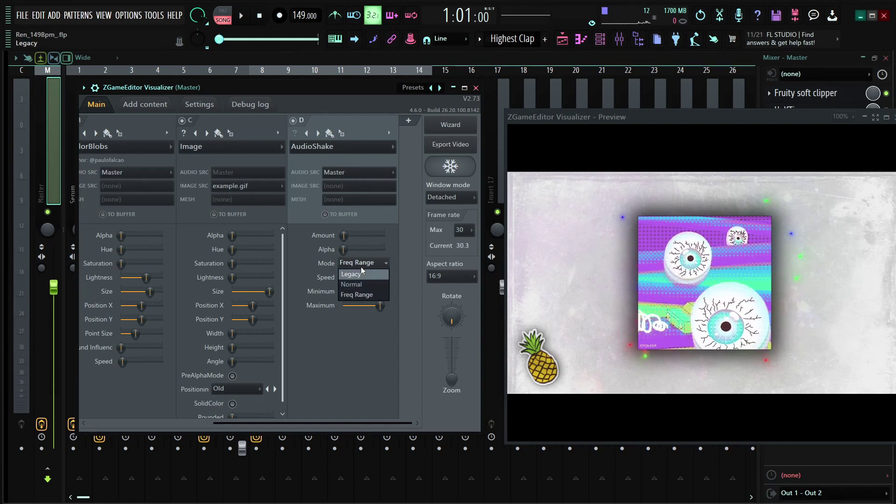
left_click(313, 270)
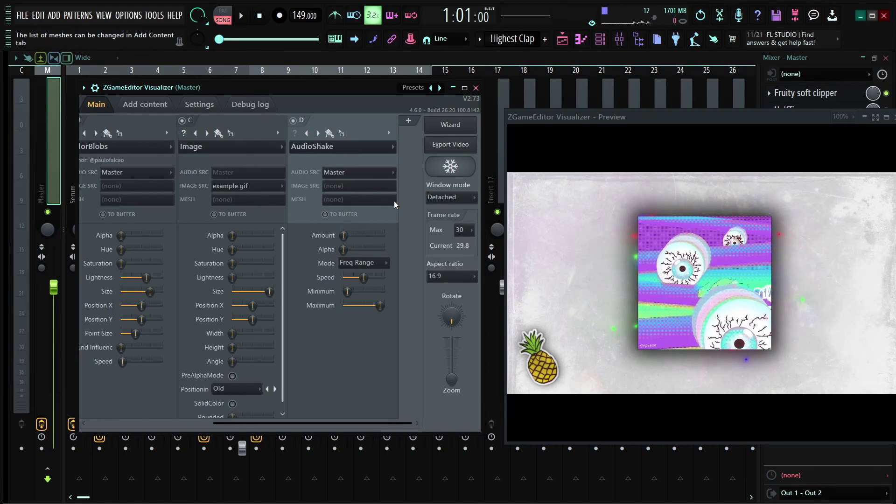
Step: Drive AudioShake from 'rio - kick', test it with playback, and set max frame rate to 60
left_click(360, 173)
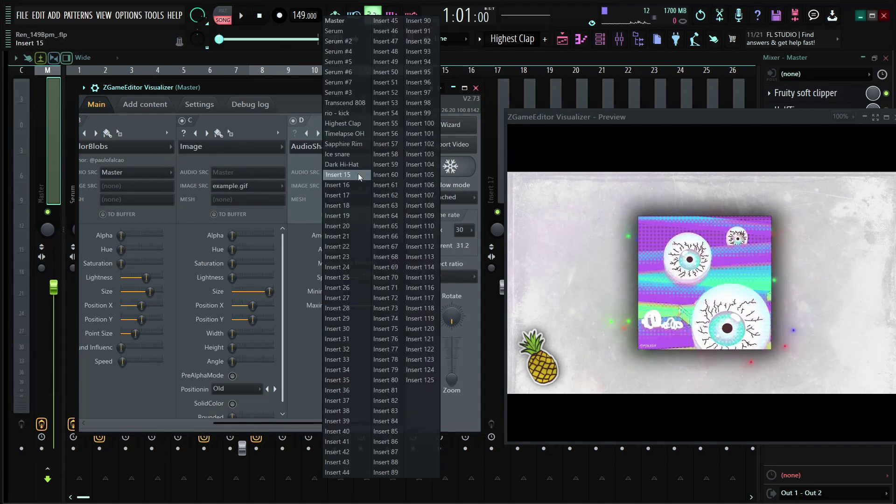
left_click(358, 113)
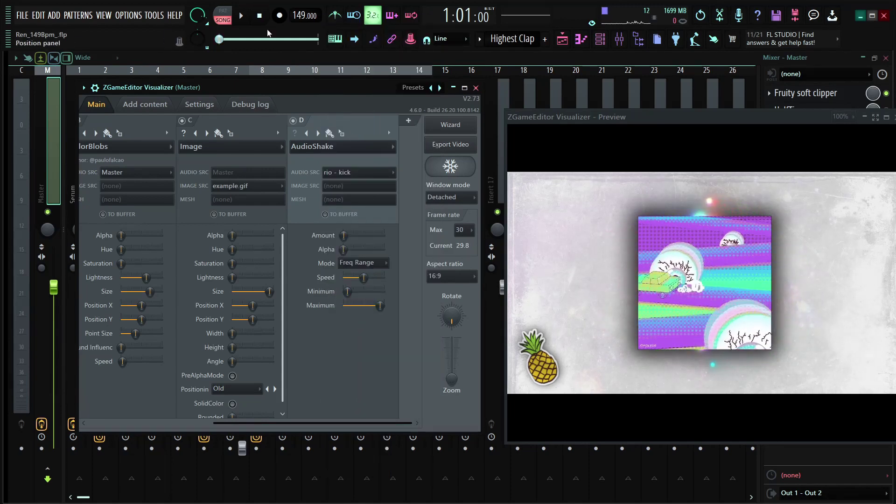
left_click(241, 16)
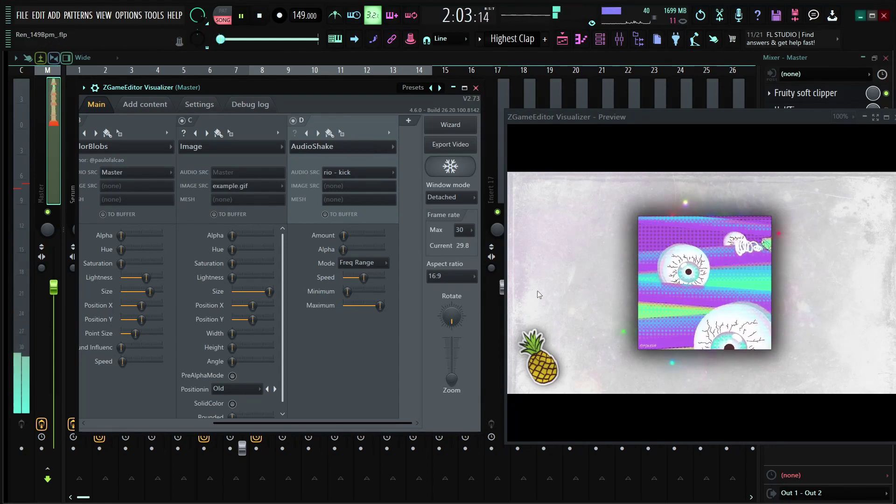
key("space")
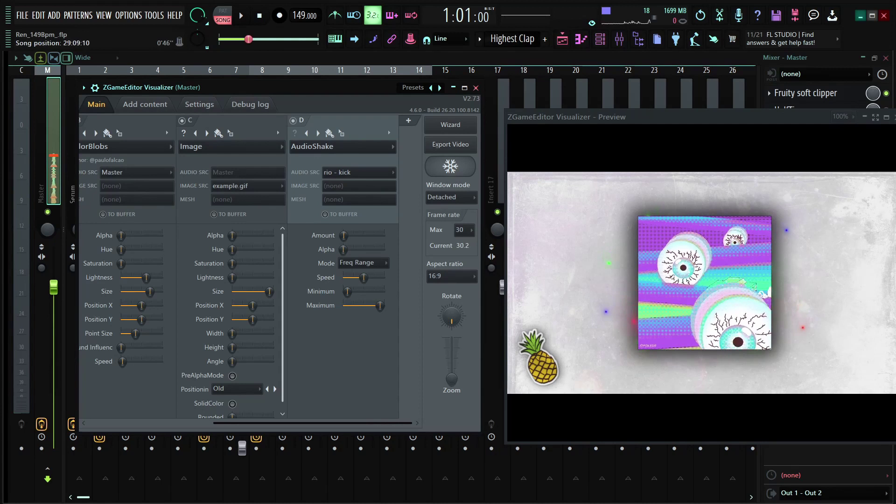
left_click_drag(262, 38, 240, 41)
key("space")
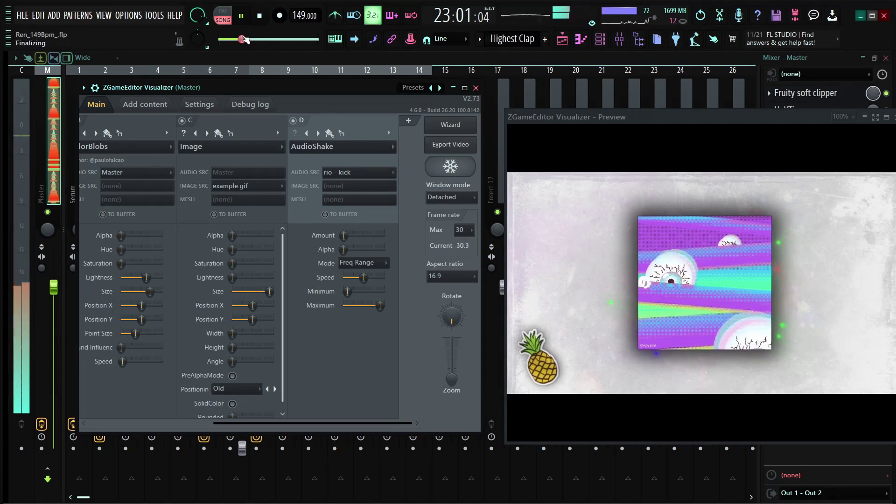
key("space")
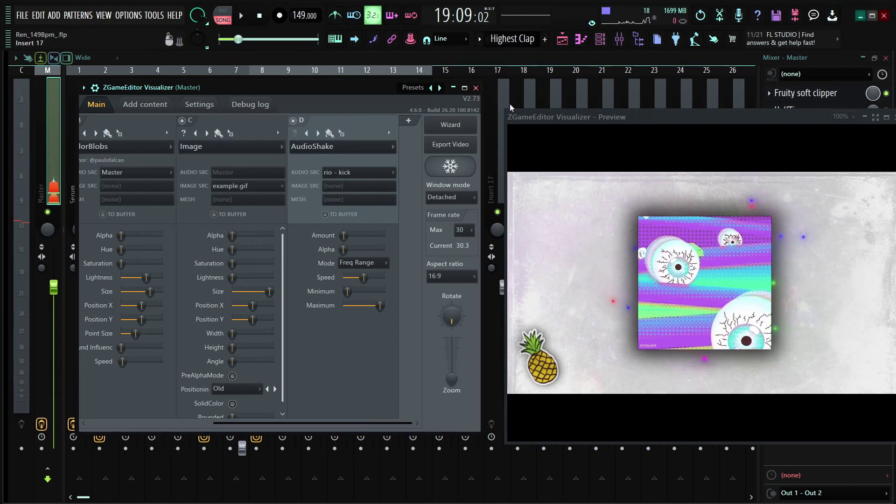
left_click(470, 230)
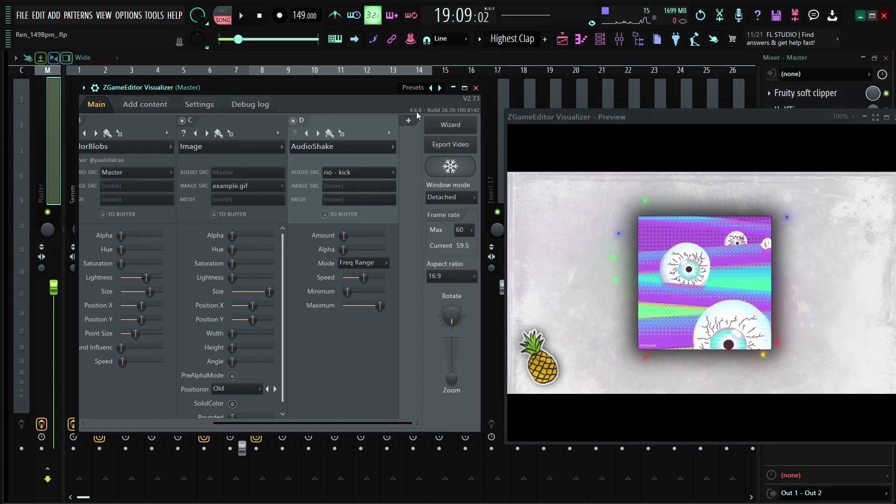
Step: Add a fifth layer E using the Text > TextDraw effect
left_click_drag(300, 89, 291, 86)
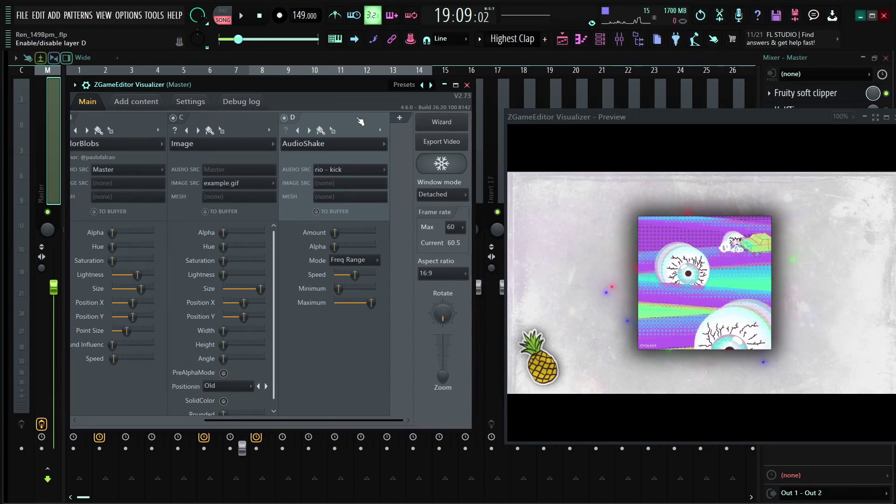
left_click(399, 117)
left_click(322, 145)
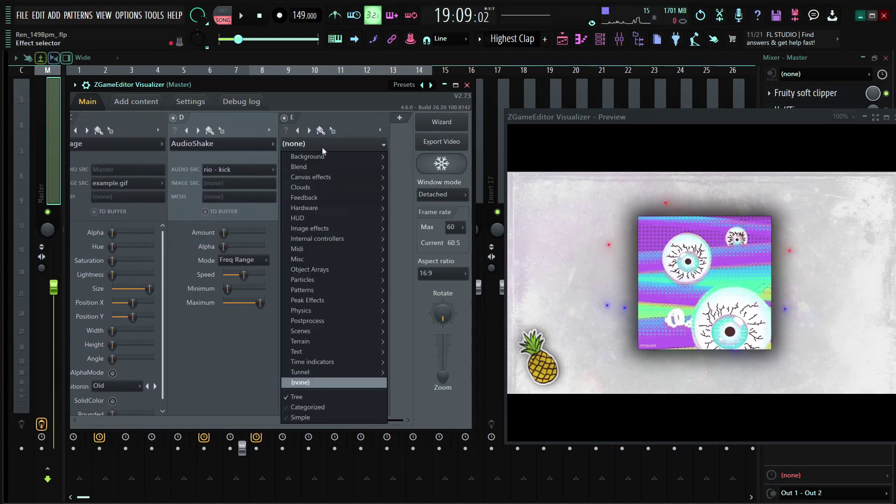
mouse_move(334, 351)
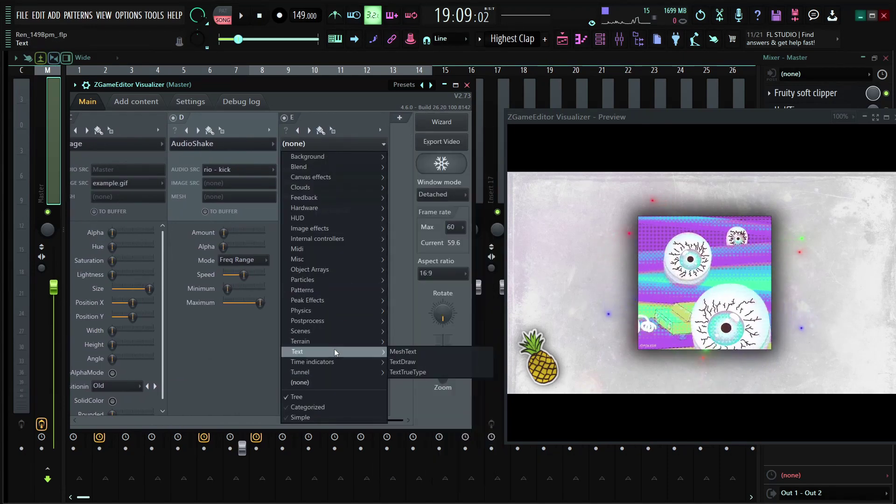
left_click(413, 362)
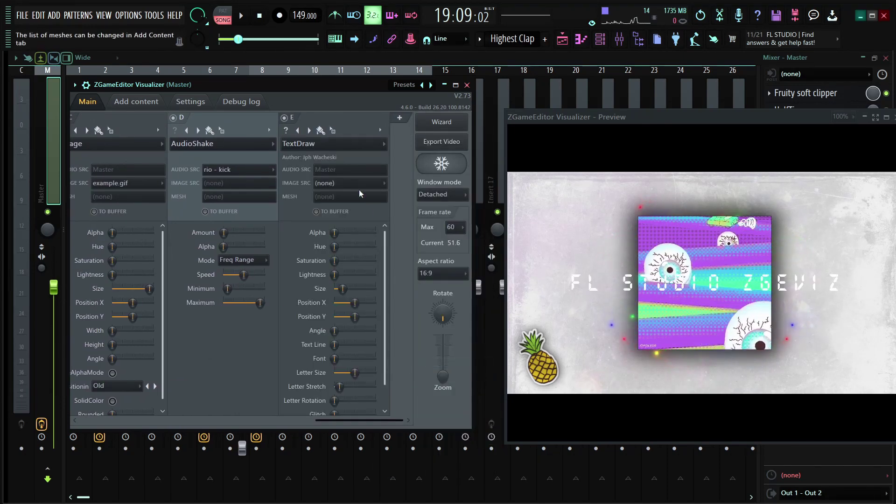
Step: Enter the artist name as custom text under Add content > Text, then return to Main
left_click(152, 106)
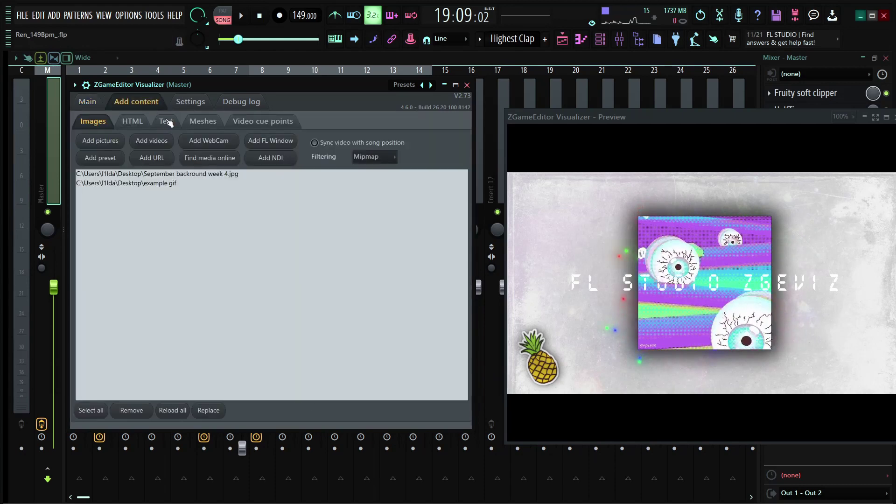
left_click(166, 122)
left_click(140, 175)
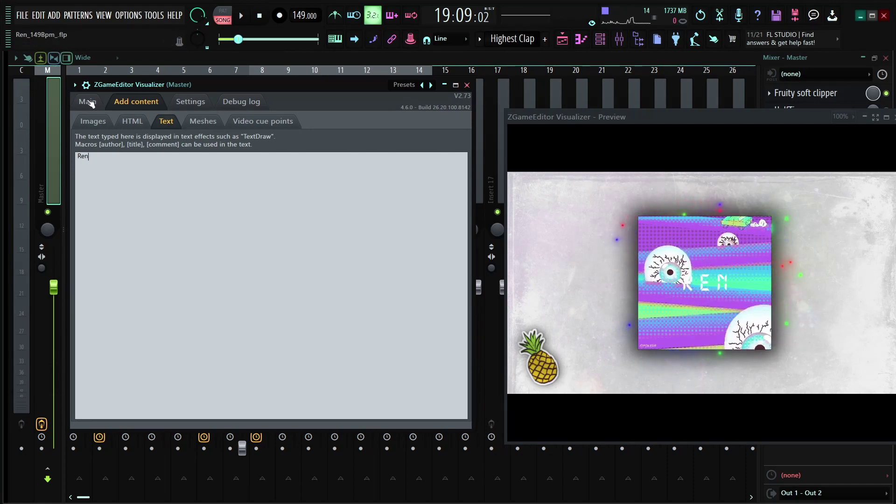
left_click(88, 102)
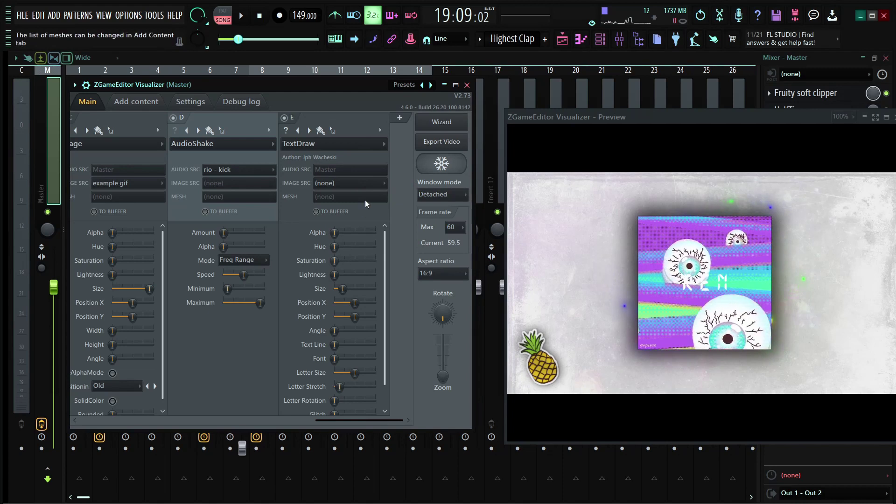
Step: Adjust the TextDraw Position so the title sits beneath the cover art
left_click_drag(355, 303, 356, 303)
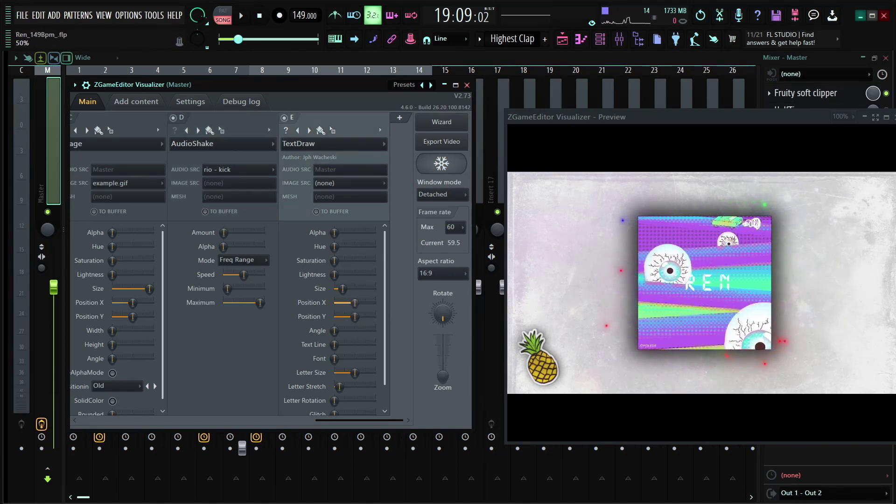
right_click(358, 306)
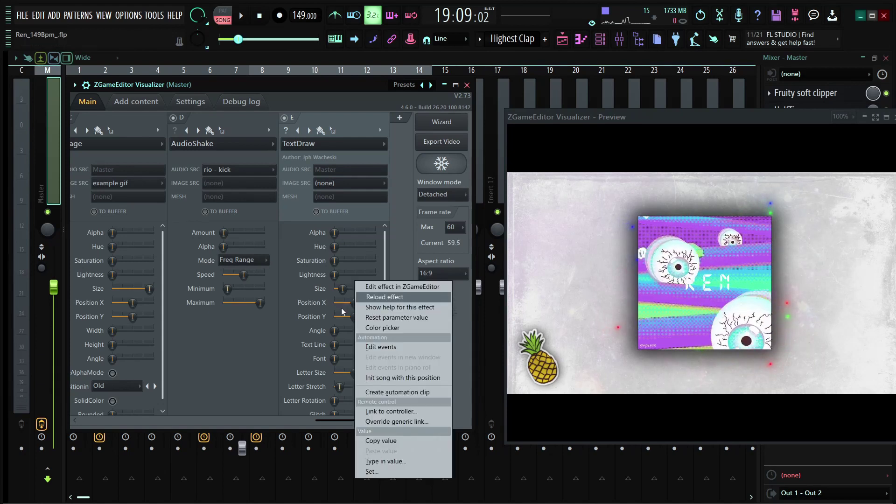
left_click(357, 327)
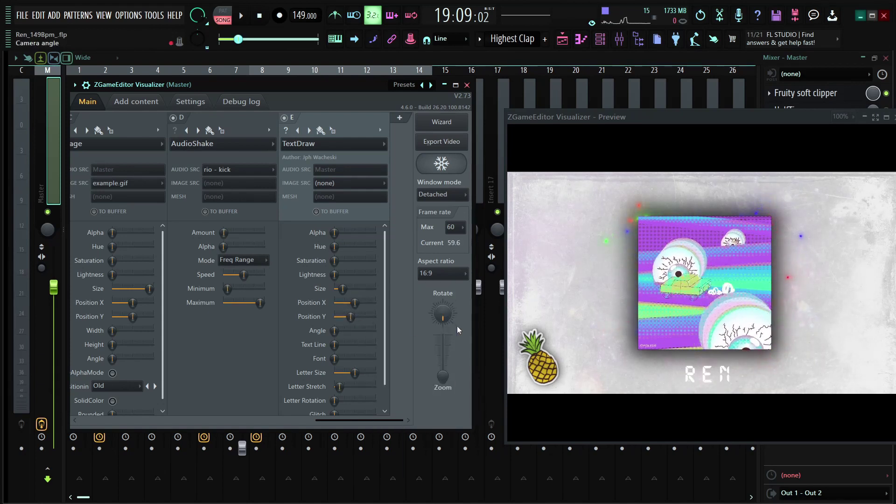
Step: Lower the TextDraw Glitch slider to 57%
scroll(312, 304, "down", 1)
scroll(305, 298, "down", 1)
scroll(306, 299, "down", 1)
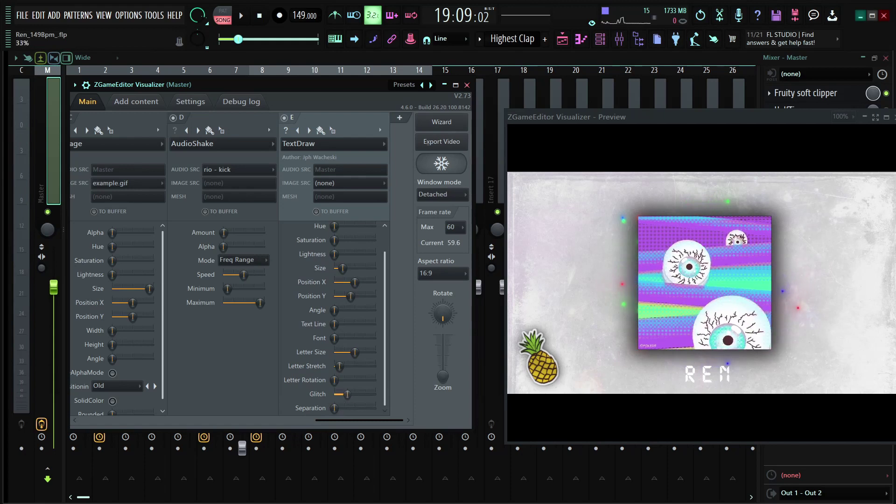
left_click_drag(364, 394, 358, 395)
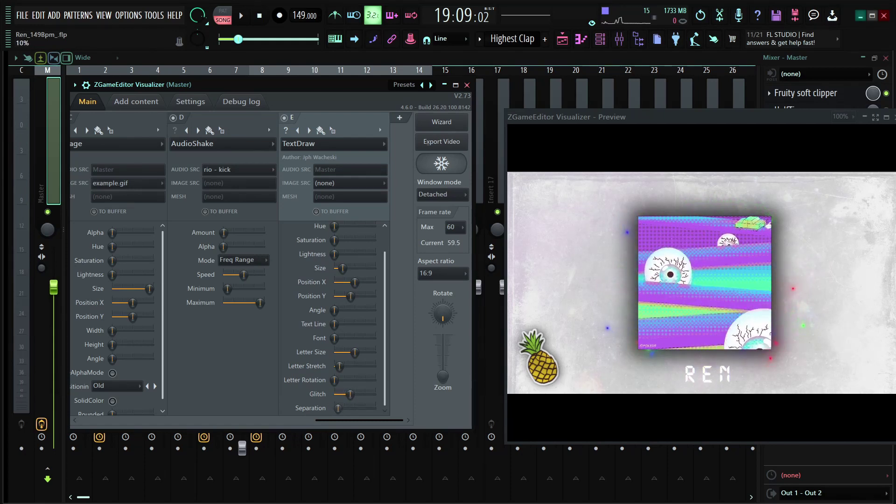
scroll(316, 269, "up", 1)
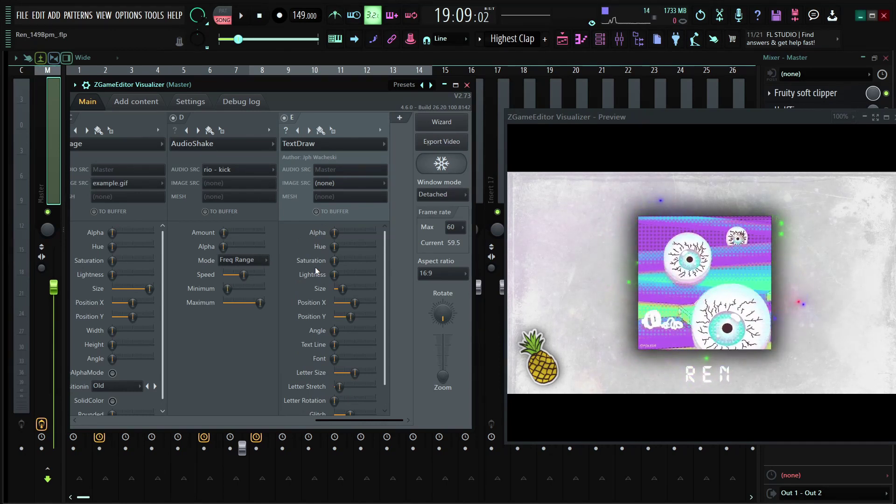
Step: Reposition the visualizer window and look over its text content and layer settings
left_click_drag(343, 86, 312, 88)
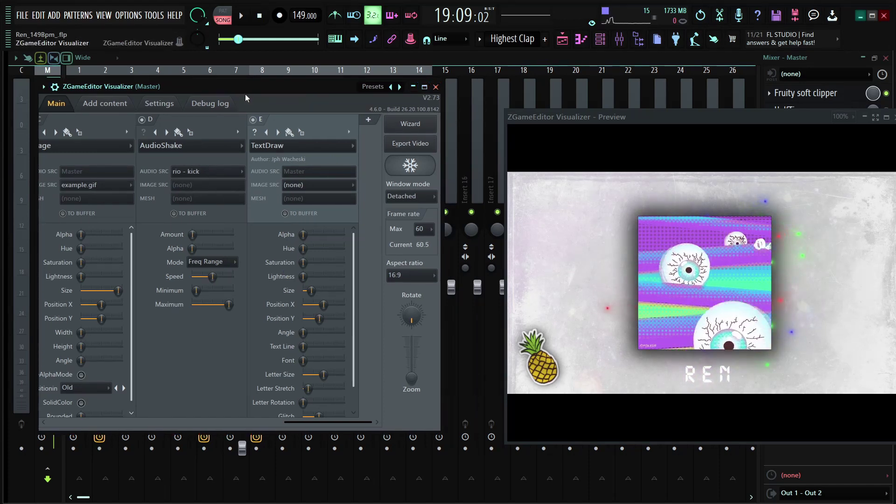
left_click_drag(242, 95, 288, 92)
scroll(252, 121, "up", 3)
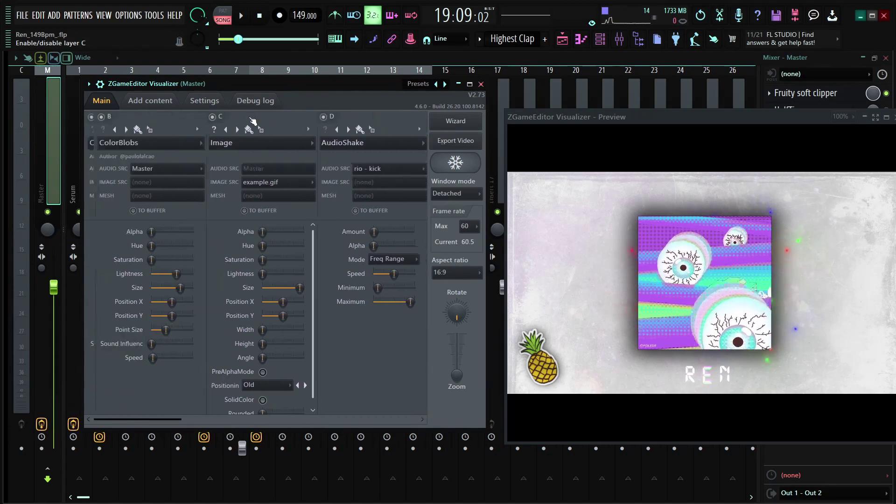
scroll(252, 121, "down", 1)
left_click(151, 100)
left_click(116, 101)
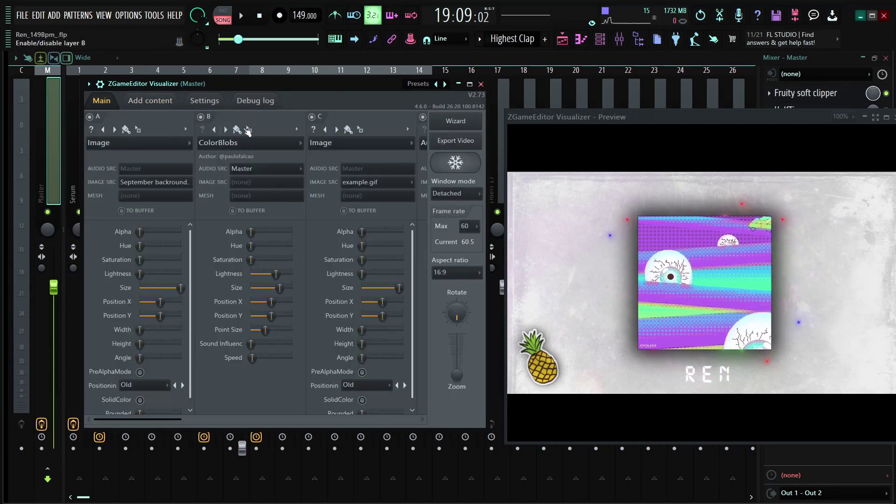
scroll(169, 110, "down", 1)
Step: Add Ex. Cover.jpg through Add content > Images > Add pictures, then return to Main
left_click(156, 104)
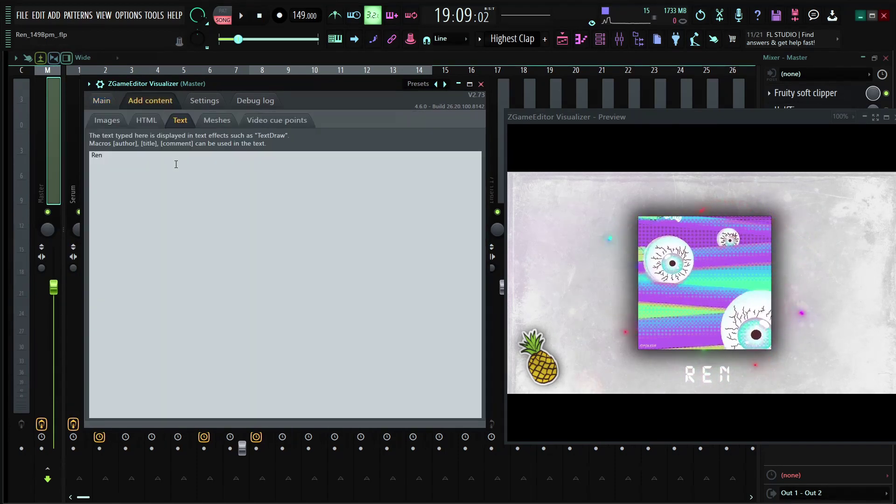
left_click(107, 120)
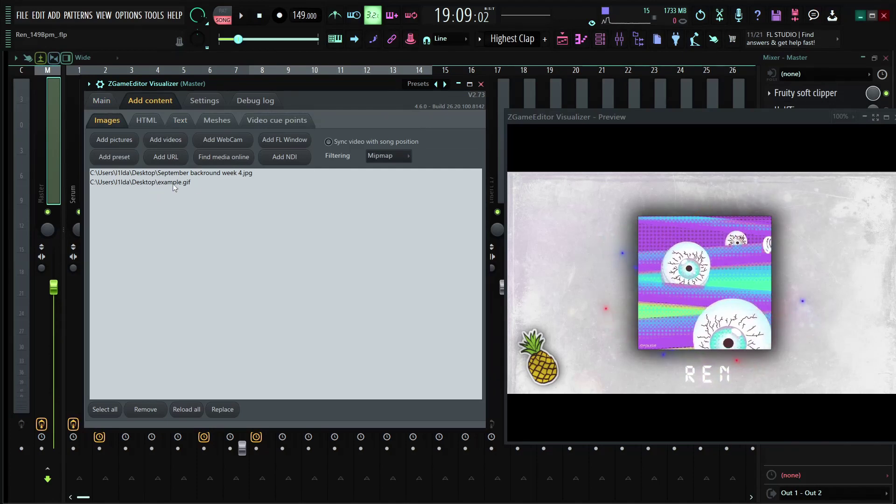
left_click(112, 142)
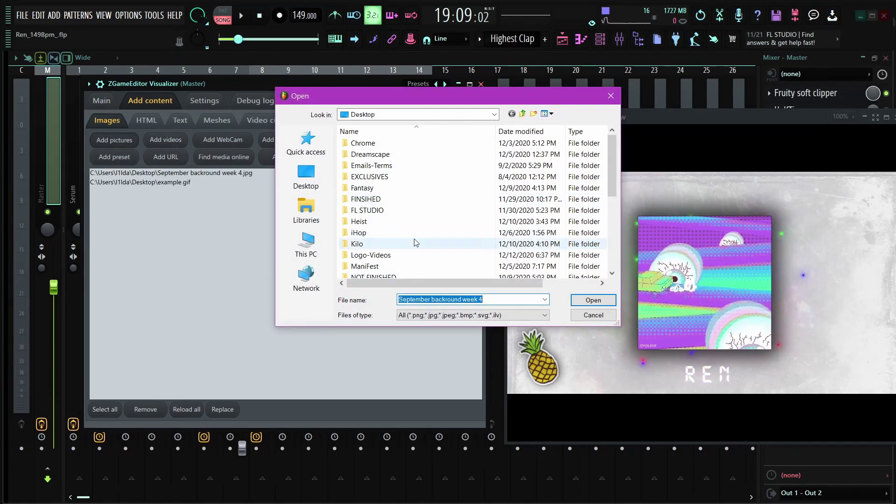
scroll(403, 238, "down", 5)
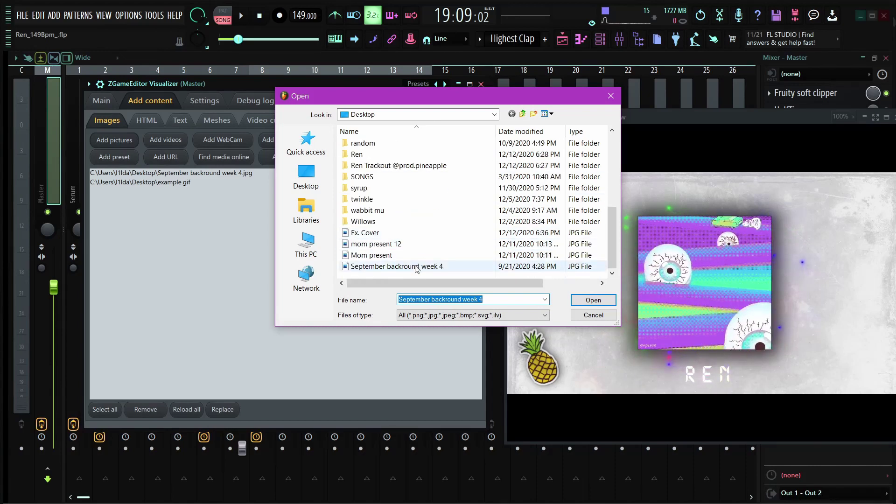
double_click(369, 232)
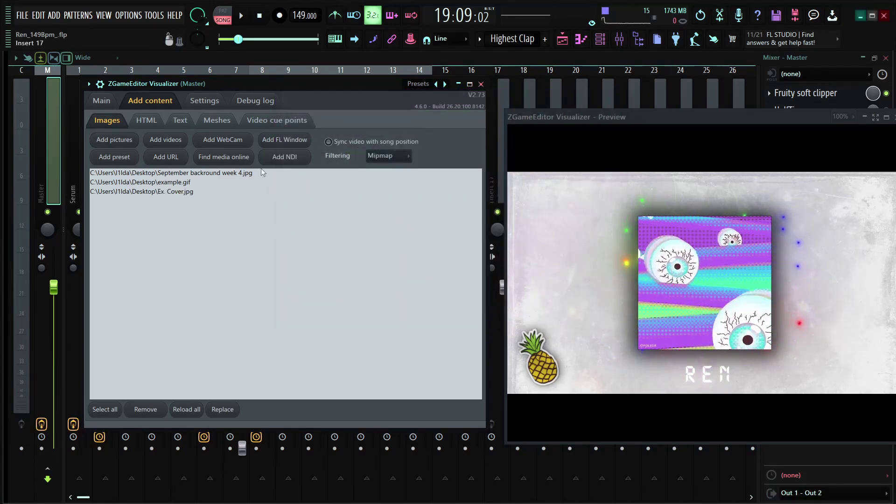
left_click(102, 100)
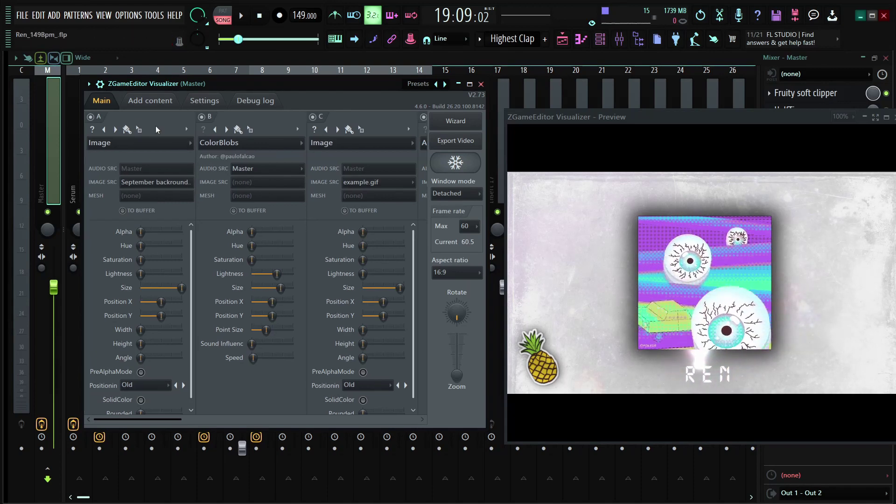
Step: Set layer C's IMAGE SRC to Ex. Cover.jpg
scroll(299, 175, "right", 2)
left_click(312, 182)
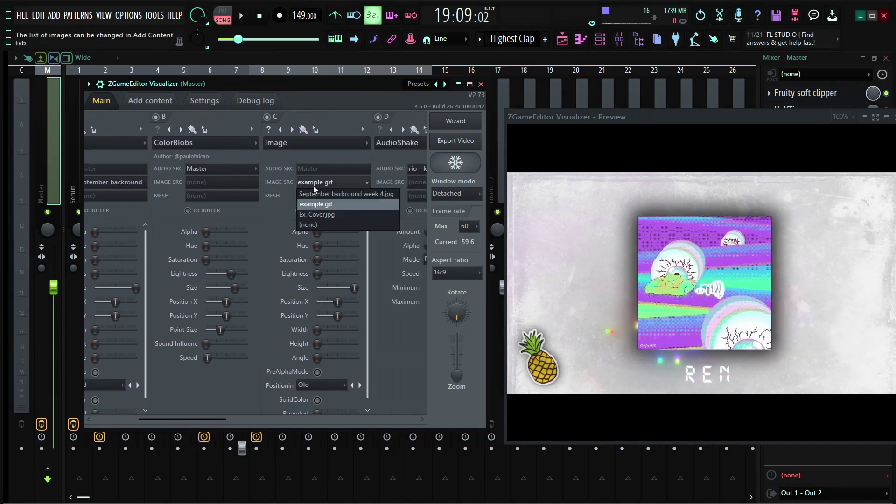
left_click(330, 214)
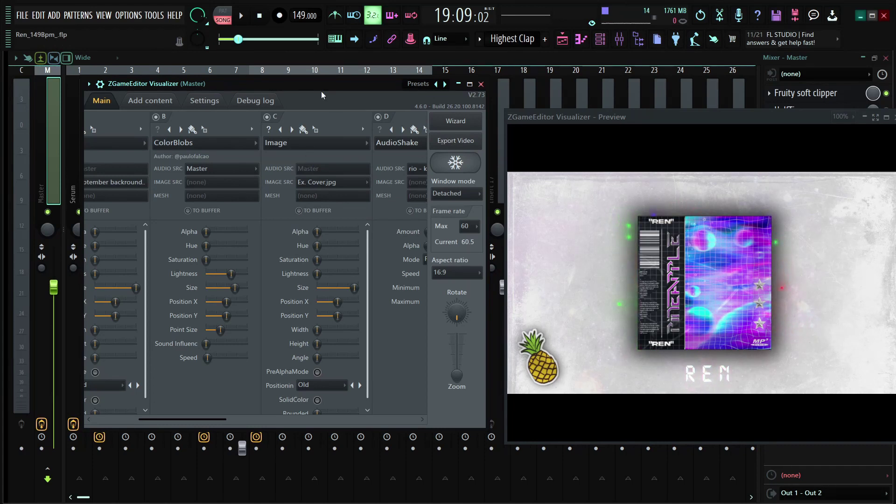
Step: Arrange the visualizer plugin and preview windows near the top of the screen
left_click_drag(332, 80, 290, 69)
left_click_drag(639, 113, 514, 93)
mouse_move(262, 73)
left_mouse_down()
mouse_move(291, 80)
mouse_move(266, 84)
left_mouse_up()
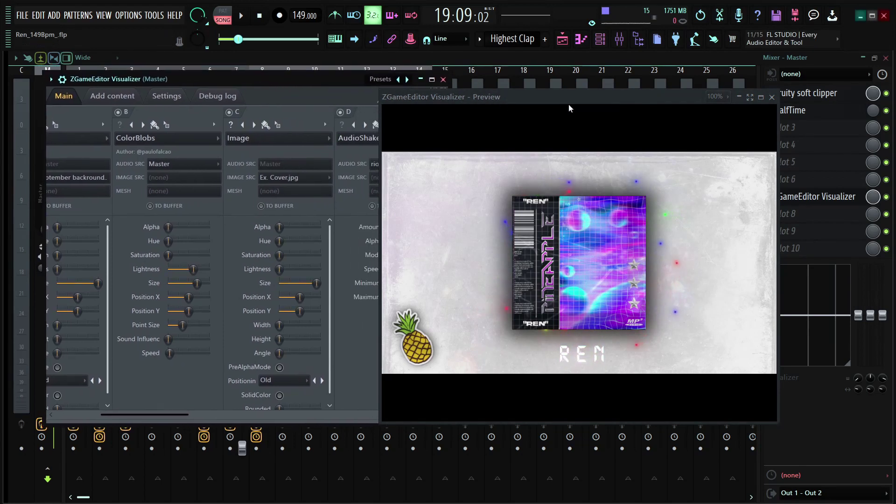
left_click_drag(568, 97, 592, 87)
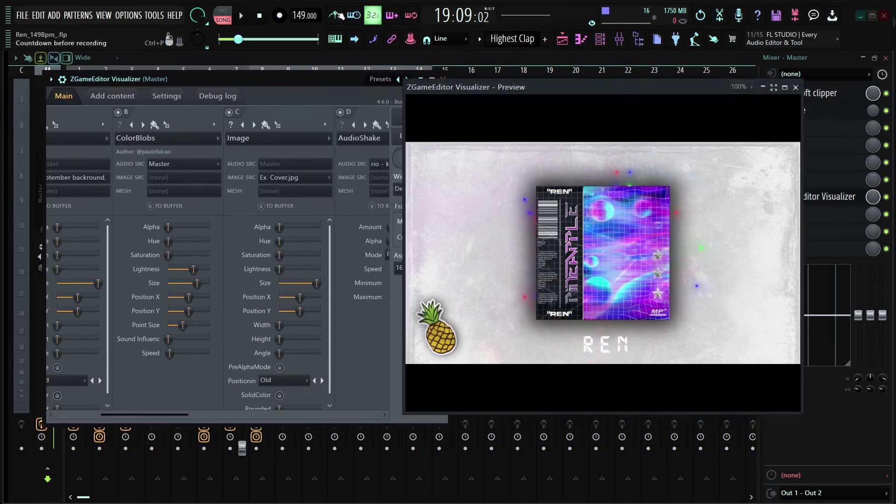
Step: Rewind the song to the start, play it, and shift the preview window left
left_click_drag(238, 39, 219, 39)
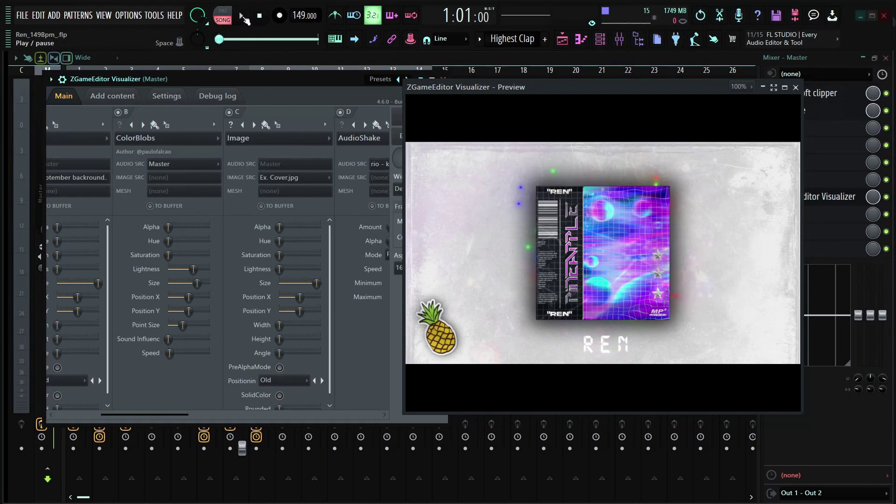
scroll(276, 114, "right", 3)
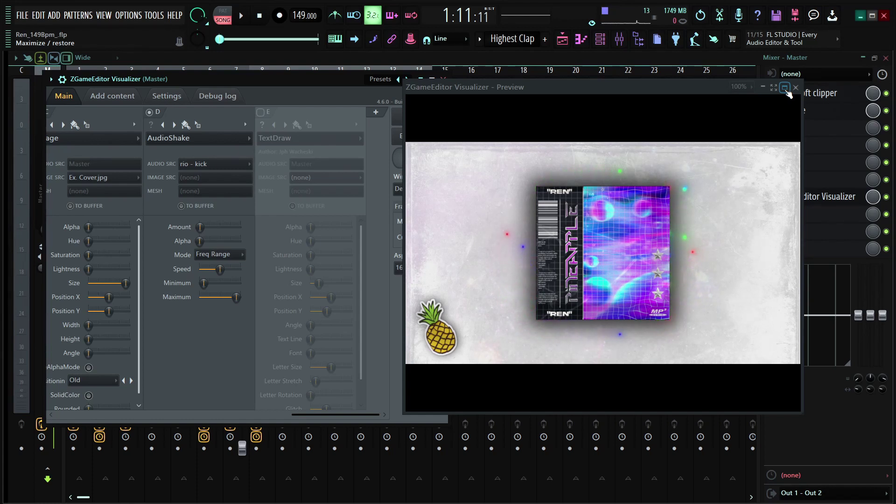
left_click_drag(669, 91, 498, 128)
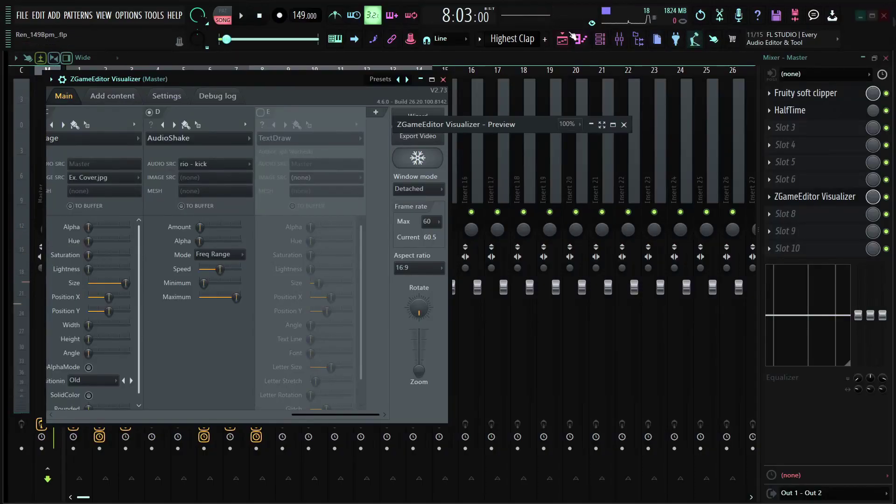
Step: Show the Playlist, close the preview window, and quit FL Studio without saving
key("F5")
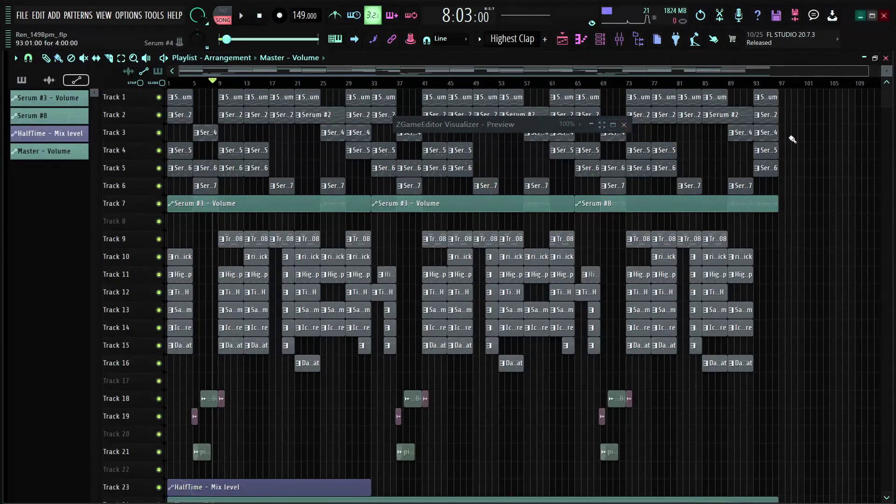
scroll(796, 176, "down", 4)
scroll(796, 176, "up", 3)
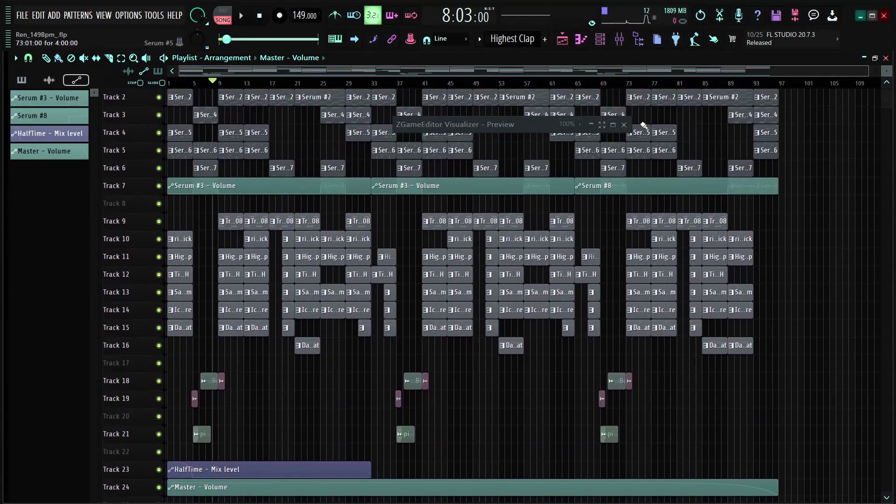
left_click(623, 125)
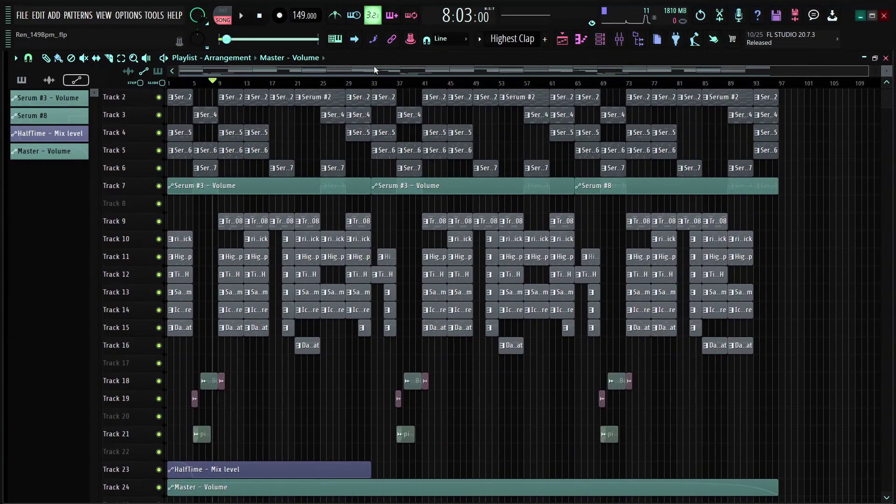
left_click(884, 16)
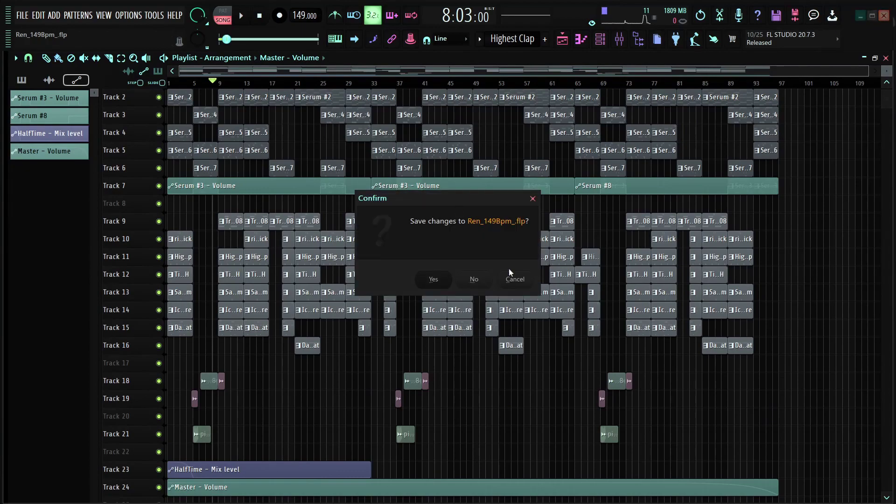
left_click(476, 283)
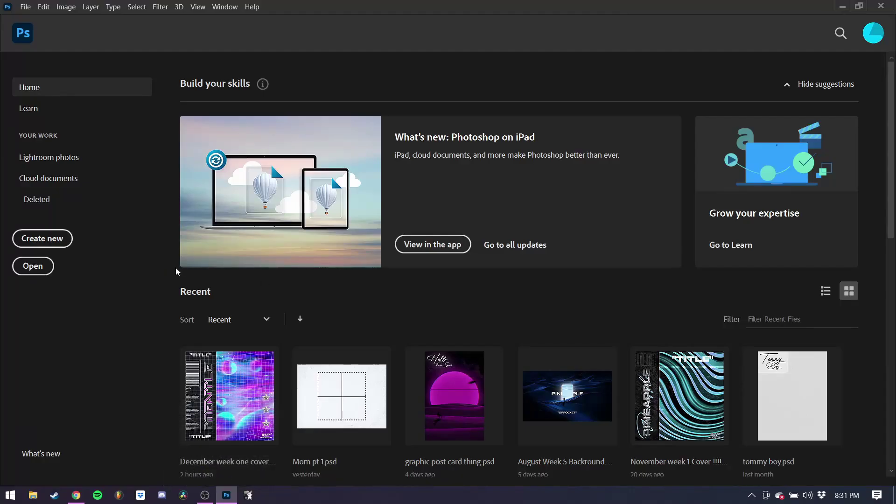
Step: Create a blank 1920×1080 px document, Untitled-1, from the 1080p preset
left_click(44, 242)
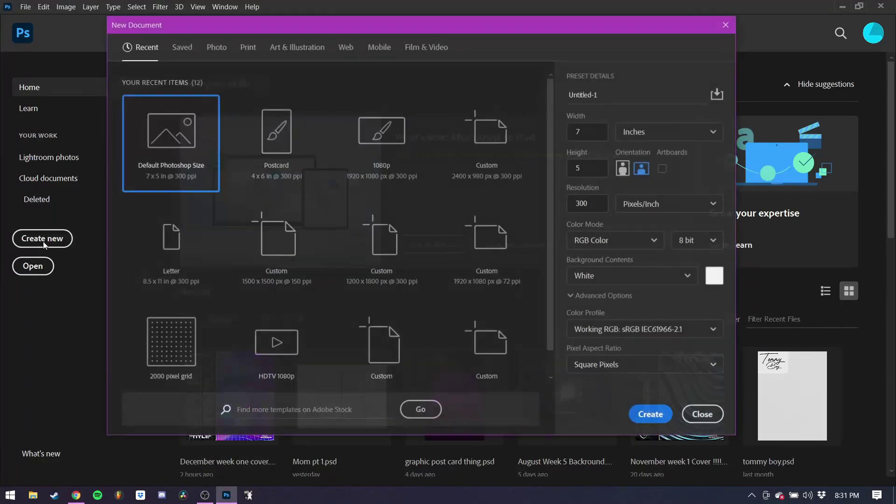
left_click(381, 140)
left_click(653, 415)
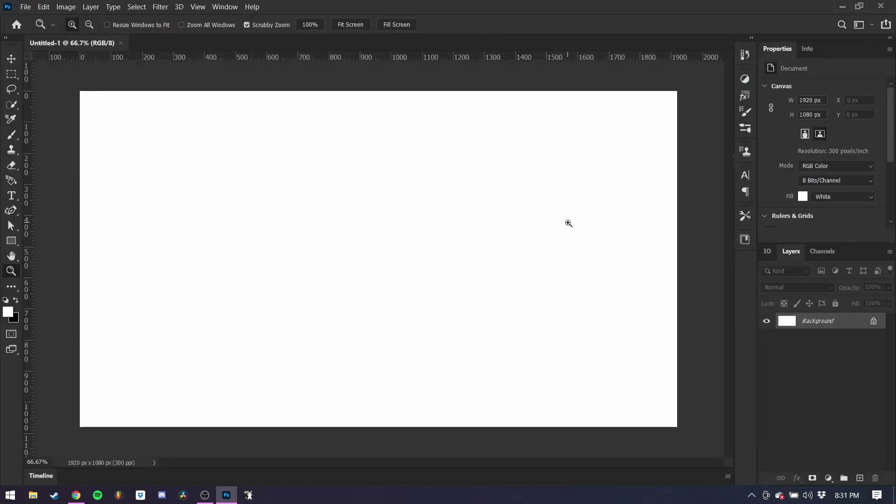
left_click(33, 496)
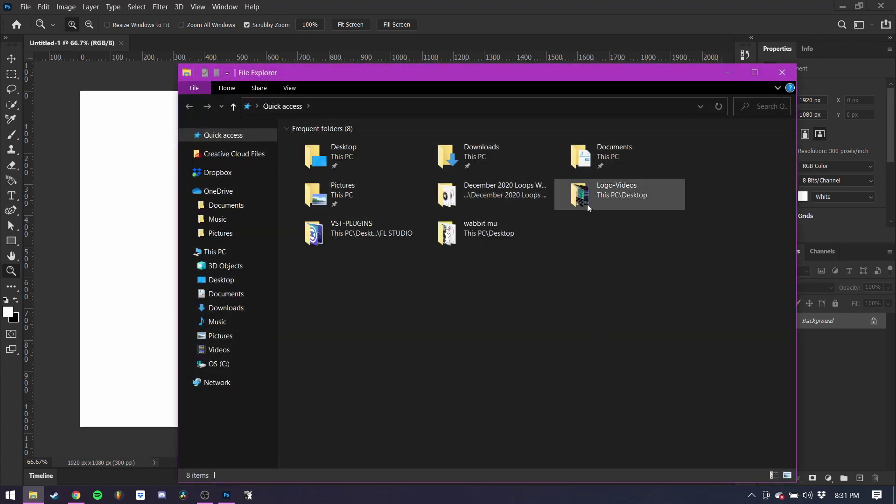
Step: Place film dust texture 2 from the Film Dust Textures folder, stretched to cover the whole canvas
double_click(593, 204)
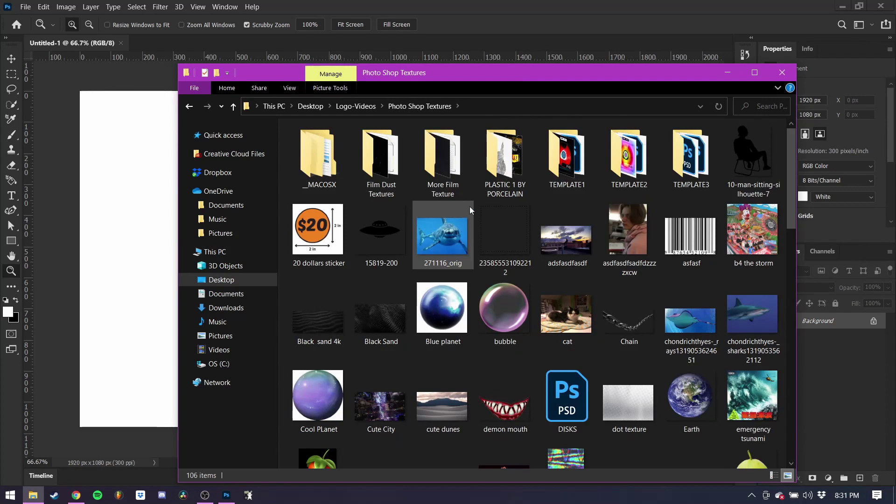
double_click(380, 172)
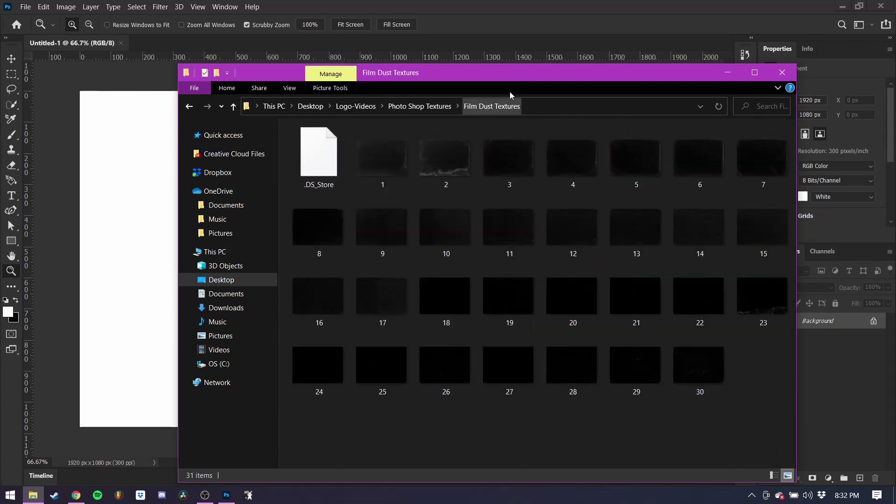
left_click_drag(494, 76, 591, 20)
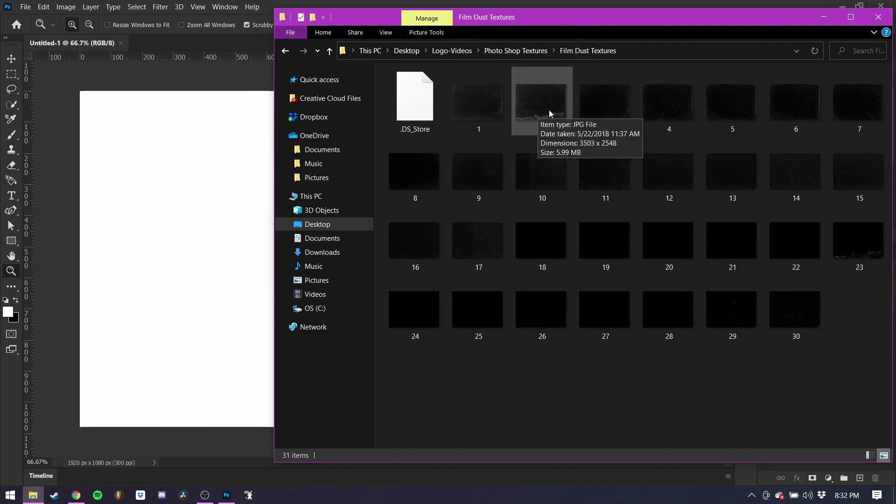
left_click_drag(550, 114, 221, 260)
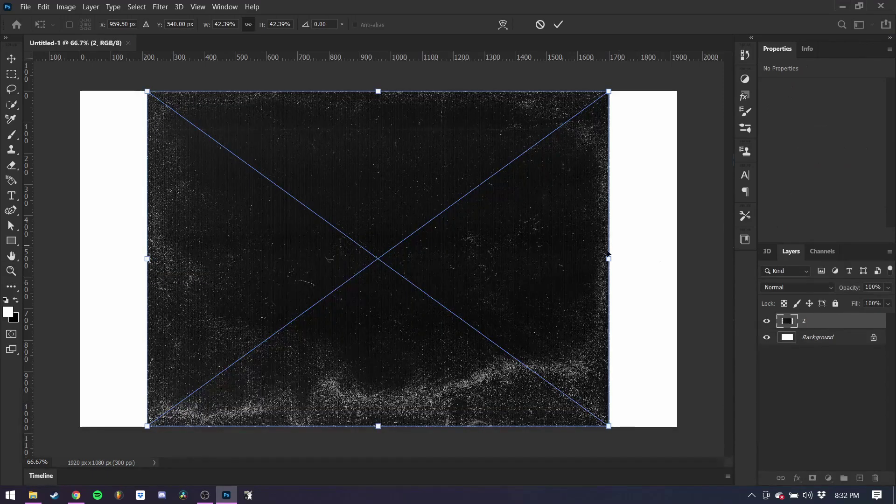
left_click_drag(609, 259, 517, 255)
left_click_drag(662, 258, 677, 261)
key("Return")
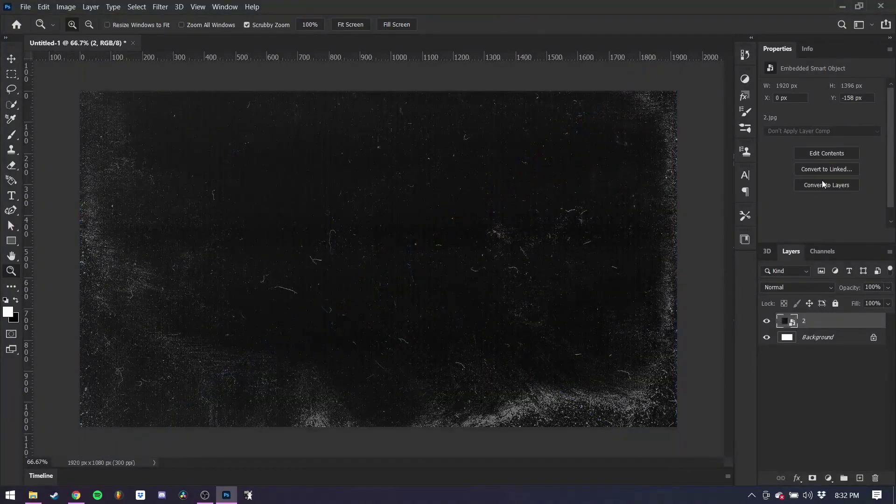
Step: Add a Curves adjustment layer with an S-curve: darker shadows, lifted highlights
left_click(745, 97)
left_click(549, 74)
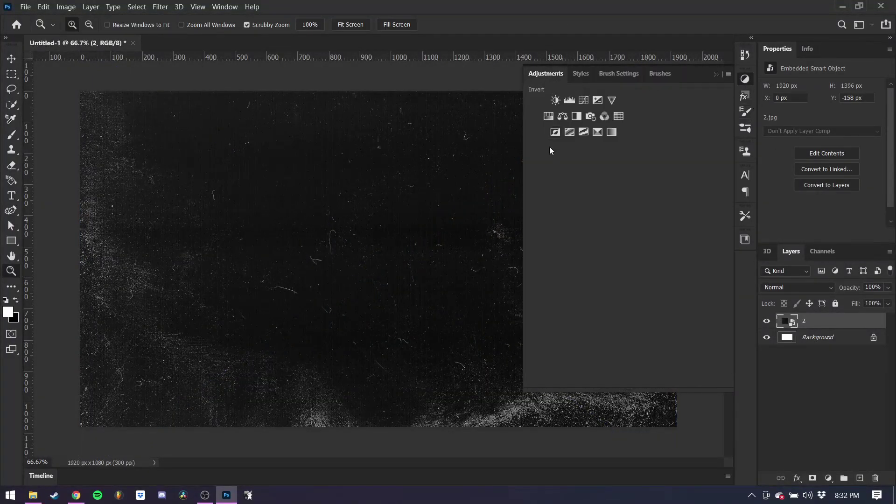
left_click(586, 103)
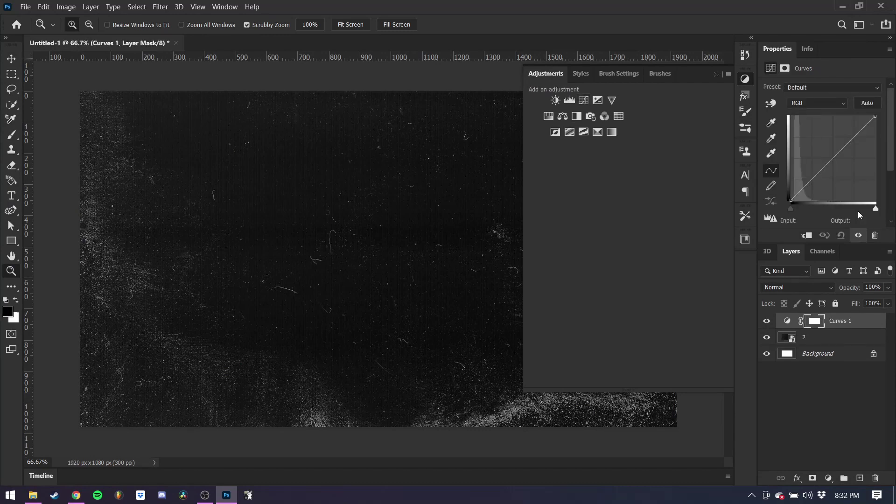
left_click_drag(812, 184, 816, 187)
left_click_drag(867, 139, 856, 131)
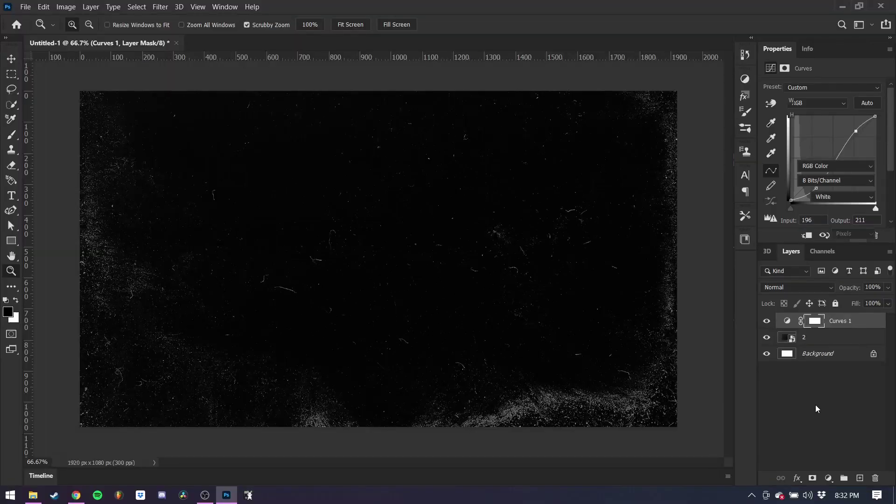
Step: Set the dust texture layer 2 to Hard Light blending at 29% fill
left_click(757, 385)
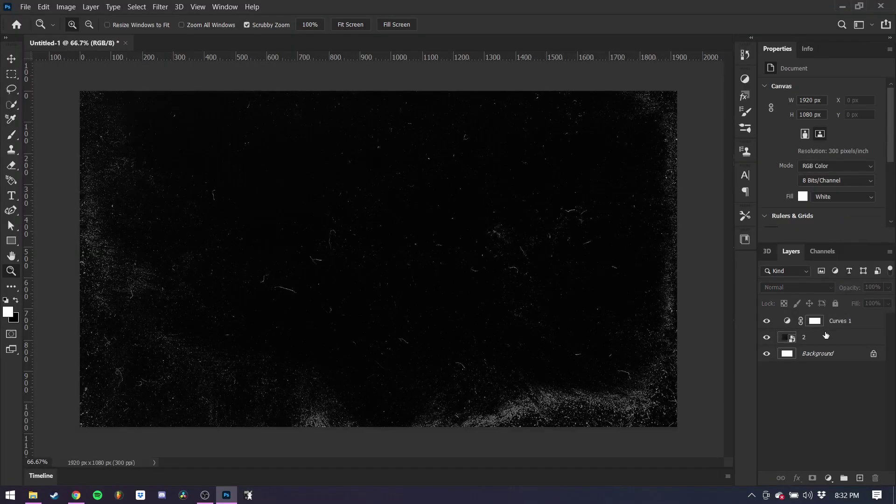
left_click(826, 336)
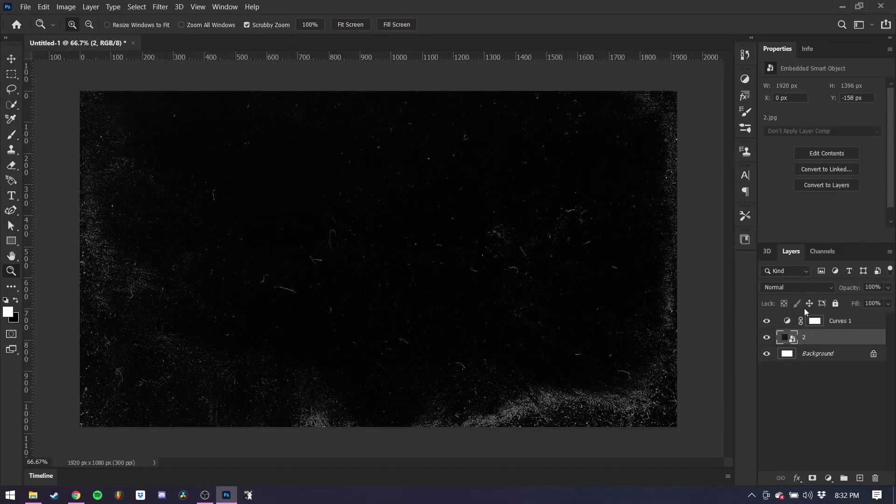
left_click(830, 286)
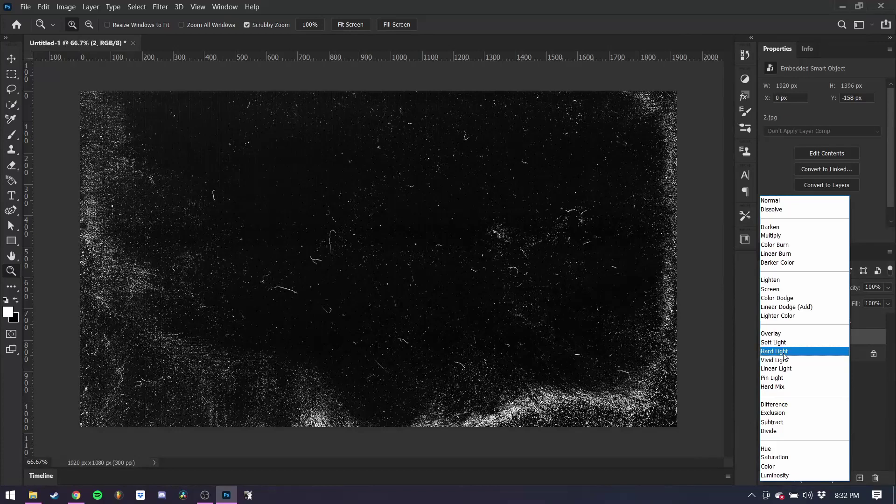
left_click(785, 354)
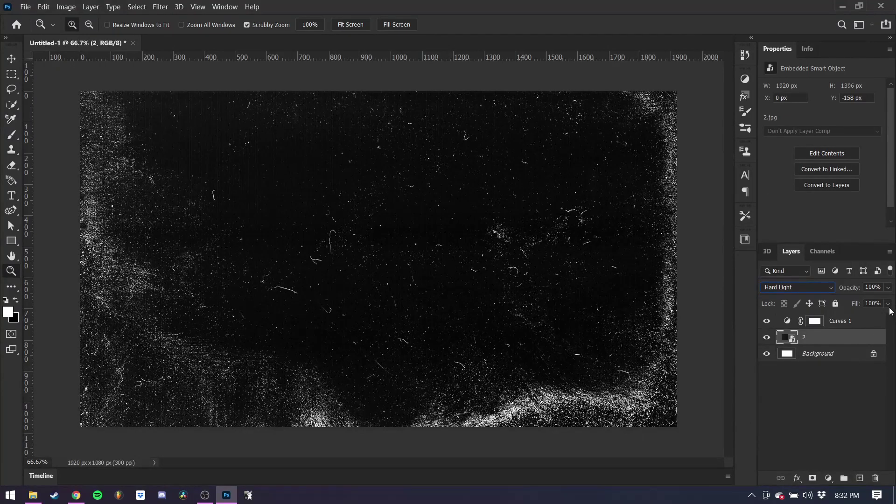
left_click(889, 304)
left_click_drag(841, 319, 851, 319)
Step: Place the white rectangle image above Curves 1, scaled to a centred 618 × 618 px square
left_click(815, 321)
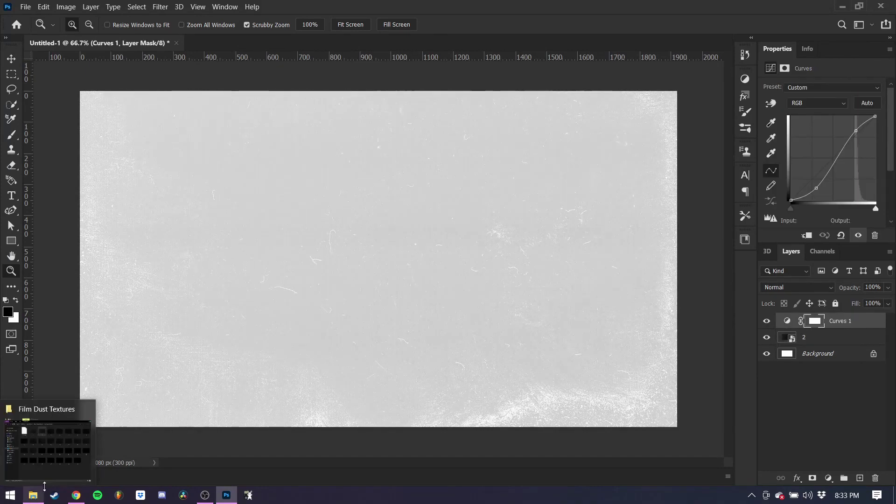
left_click(32, 495)
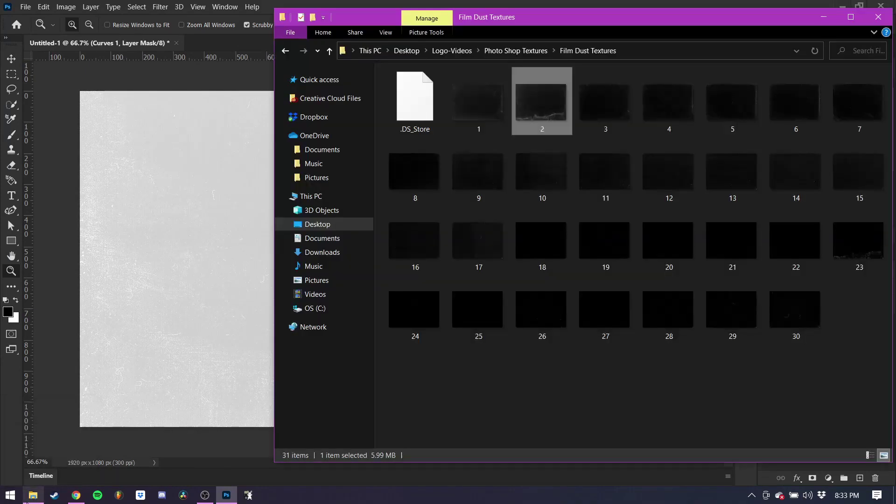
left_click(520, 51)
scroll(601, 304, "down", 10)
left_click_drag(786, 311, 206, 309)
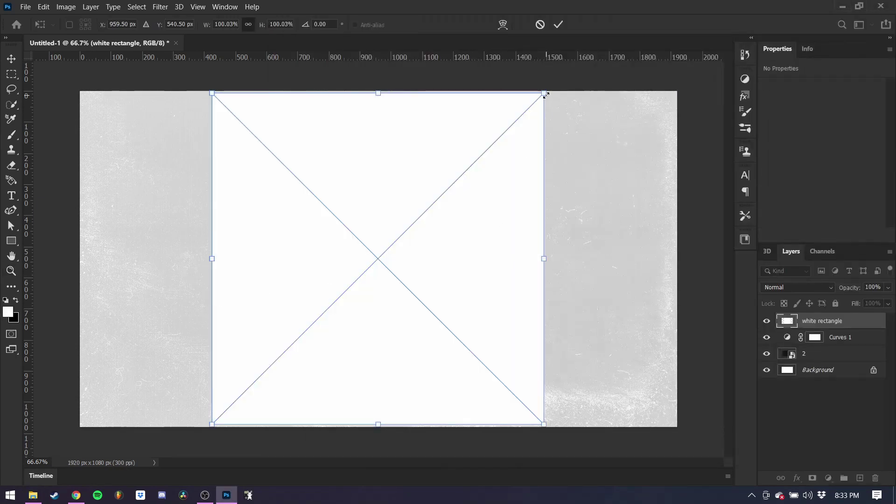
left_click_drag(545, 95, 422, 215)
left_click_drag(347, 294, 404, 244)
left_click_drag(483, 153, 469, 174)
left_click_drag(413, 243, 422, 234)
Step: Give the rectangle layer a black (000000) Color Overlay
key("z")
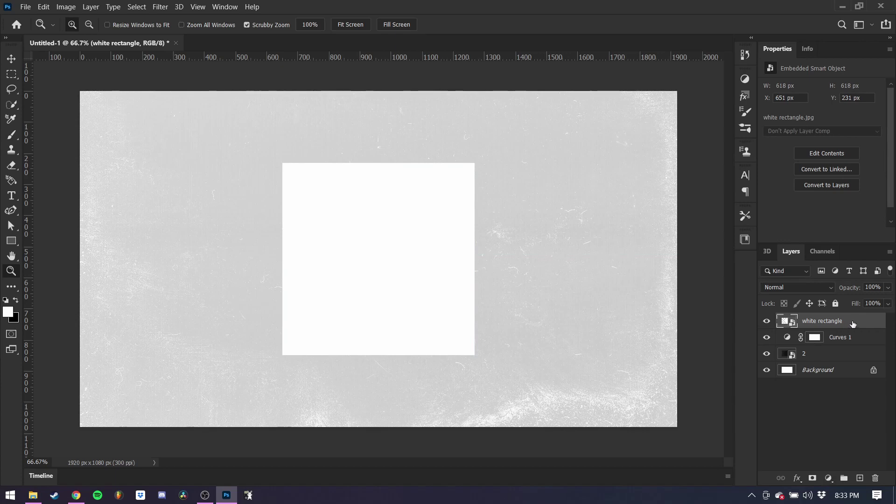
double_click(853, 324)
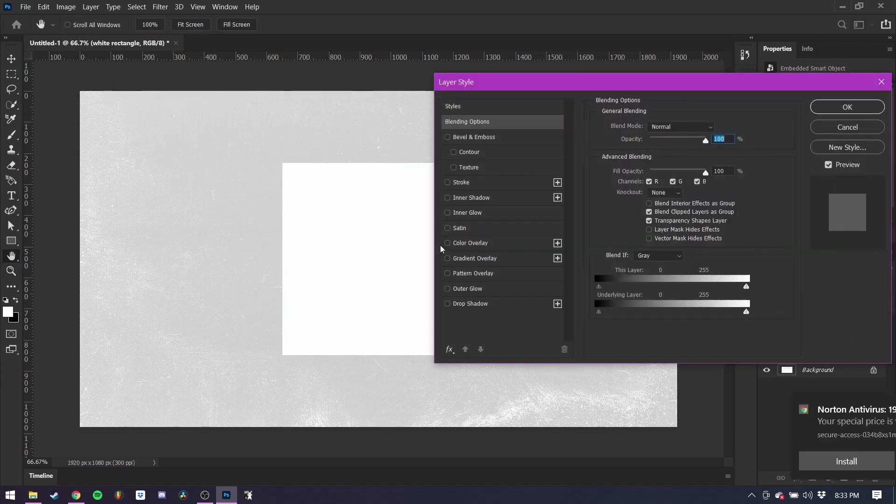
left_click(504, 243)
left_click(715, 127)
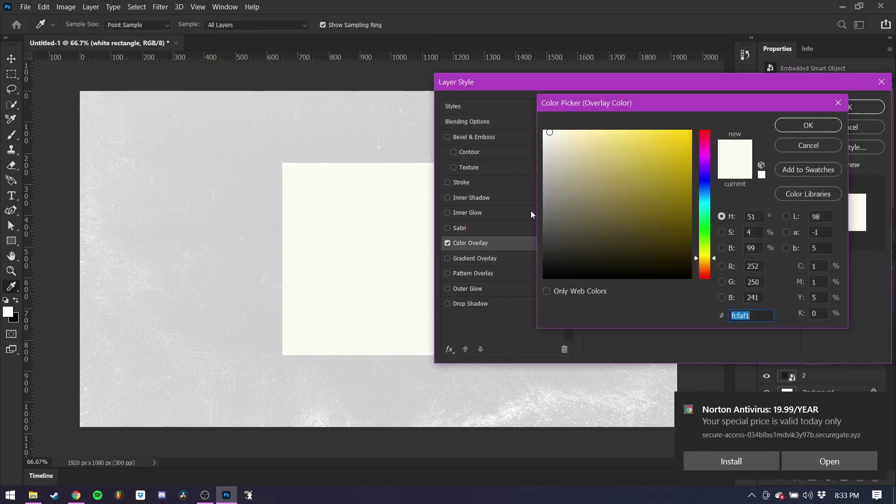
type("000000")
left_click(795, 127)
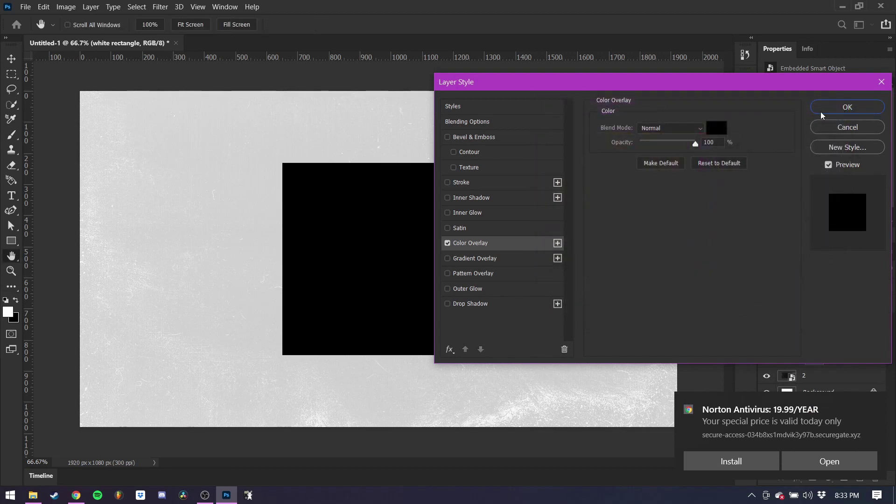
Step: Add a black Outer Glow at 64% opacity, spread 0, size 196, and apply the styles
left_click(447, 289)
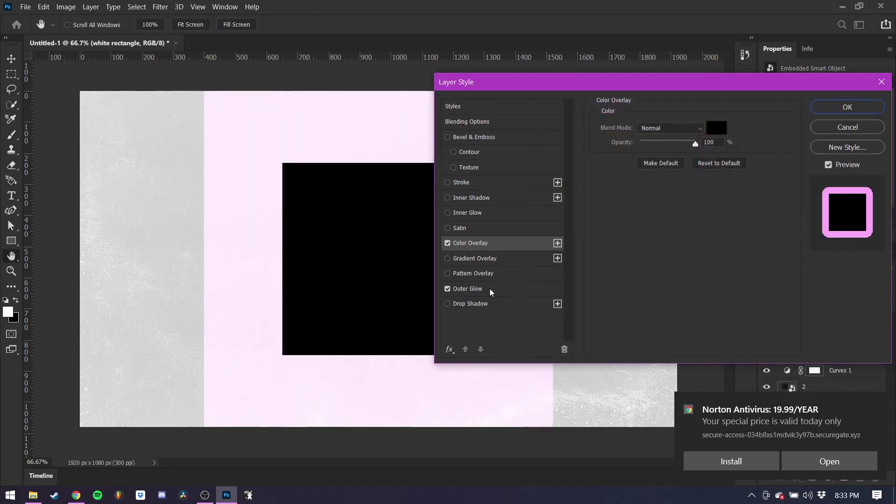
left_click(490, 290)
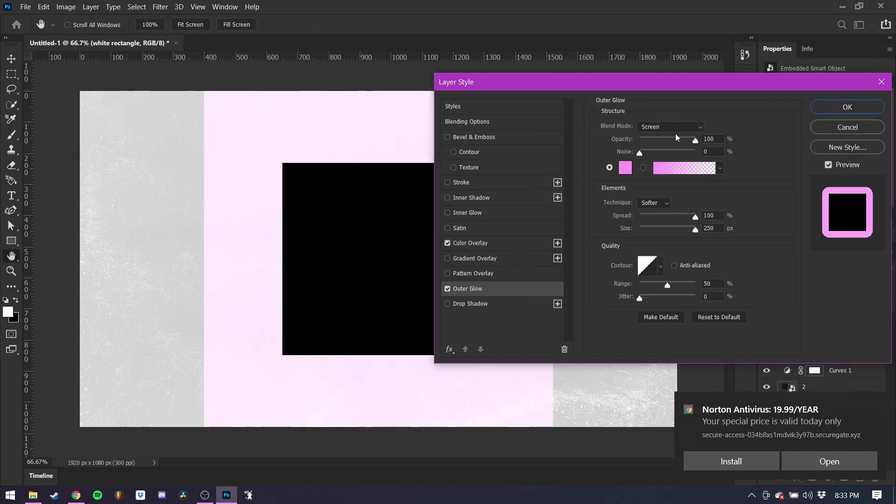
left_click(625, 167)
type("000000")
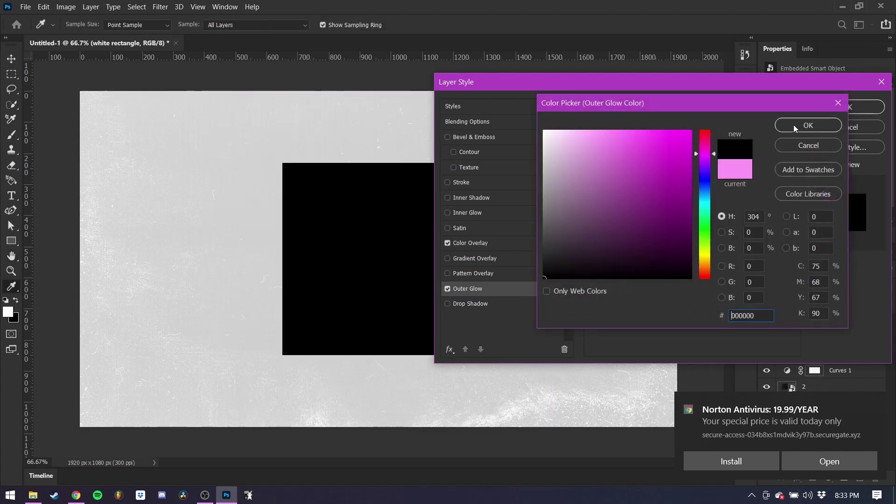
left_click(795, 125)
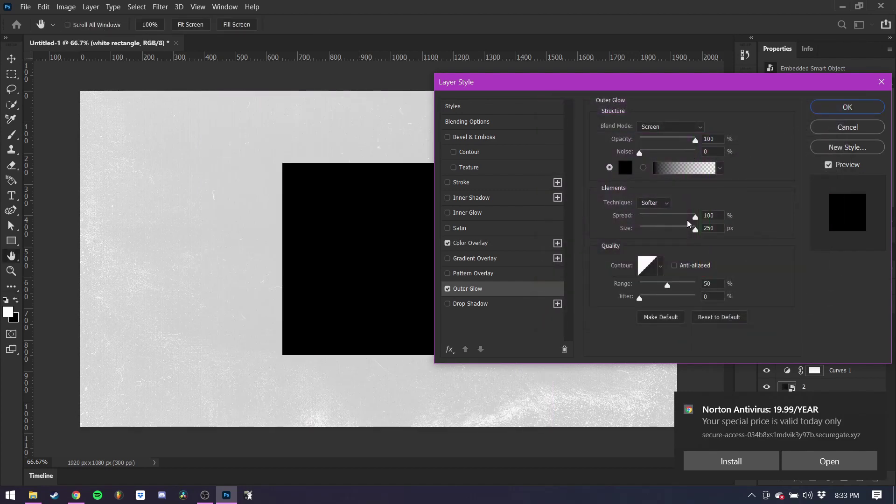
left_click_drag(695, 218, 647, 232)
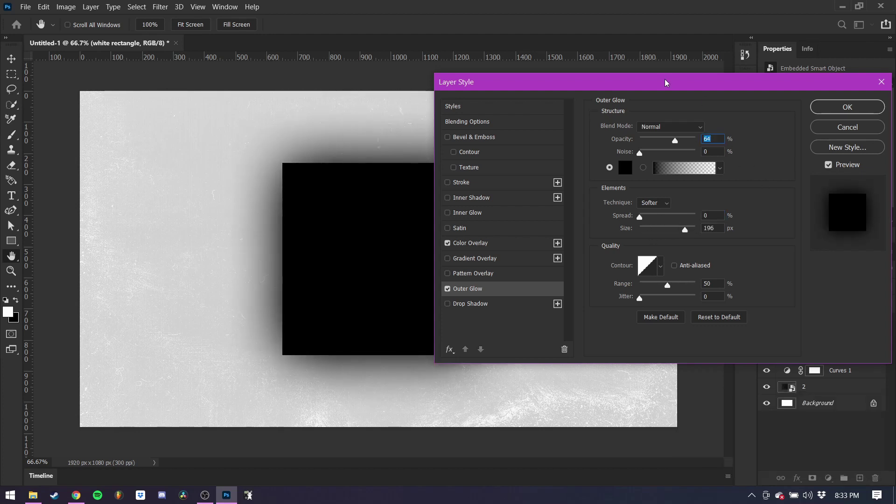
mouse_move(662, 80)
left_mouse_down()
mouse_move(821, 69)
mouse_move(673, 77)
left_mouse_up()
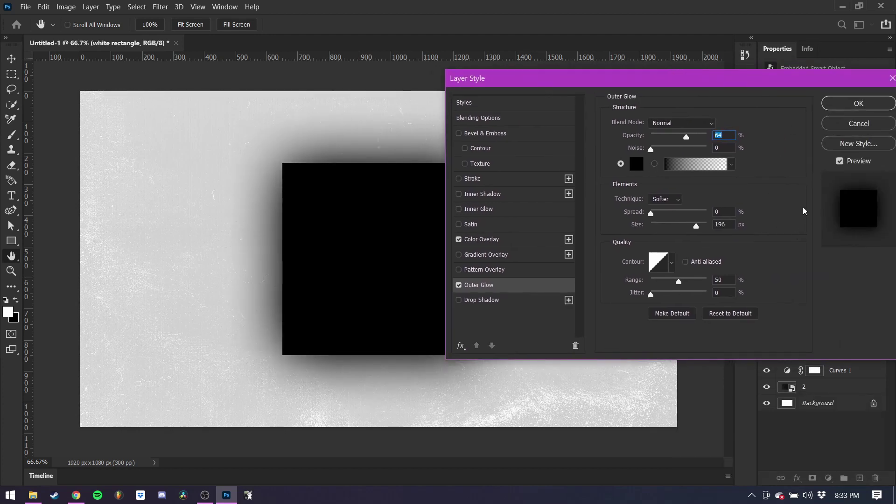
left_click_drag(798, 74, 709, 72)
left_click(769, 102)
key("z")
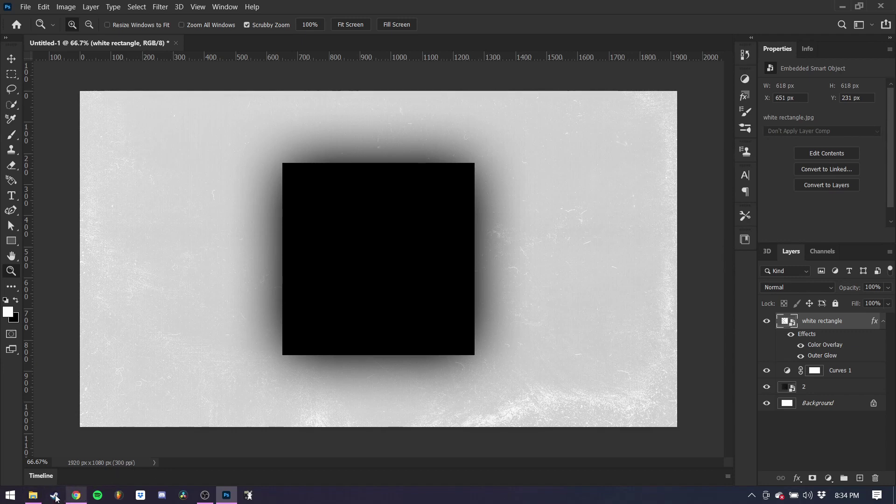
Step: Drag the Pineapple Stickers image from the Photo Shop Textures folder onto the canvas
left_click(34, 495)
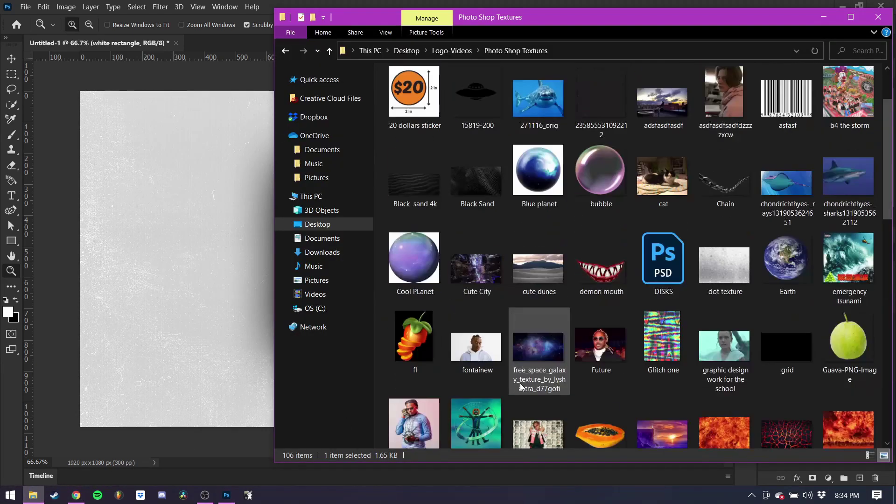
scroll(521, 386, "up", 2)
scroll(544, 385, "down", 10)
scroll(555, 382, "up", 6)
scroll(544, 368, "down", 10)
scroll(545, 368, "up", 6)
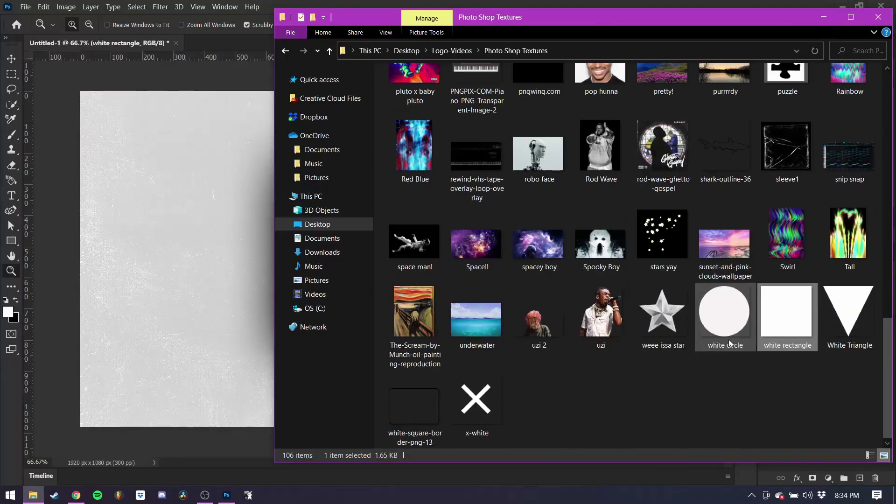
scroll(728, 327, "up", 3)
left_click_drag(735, 224, 201, 359)
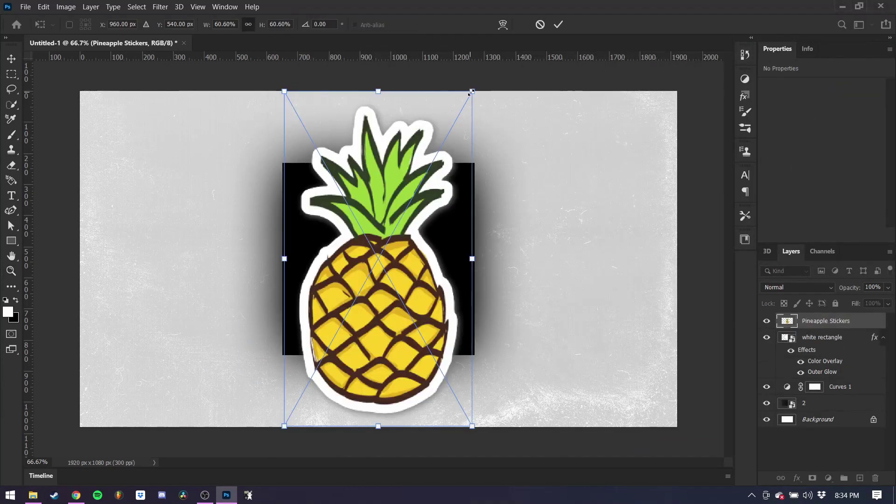
Step: Scale the pineapple to about 15.6%, tilt it about -25.6°, and set it bottom-left
left_click_drag(471, 93, 328, 341)
left_click_drag(314, 391, 144, 384)
left_click_drag(140, 319, 111, 325)
left_click_drag(148, 381, 136, 387)
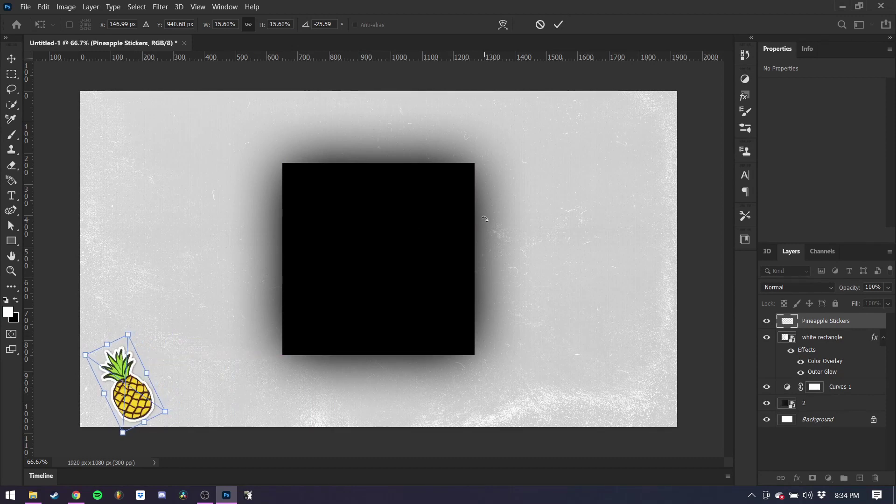
key("Return")
key("z")
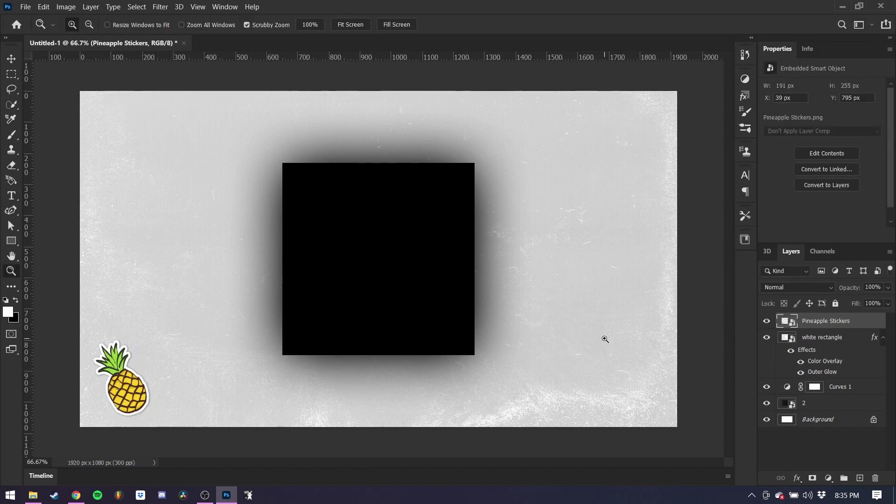